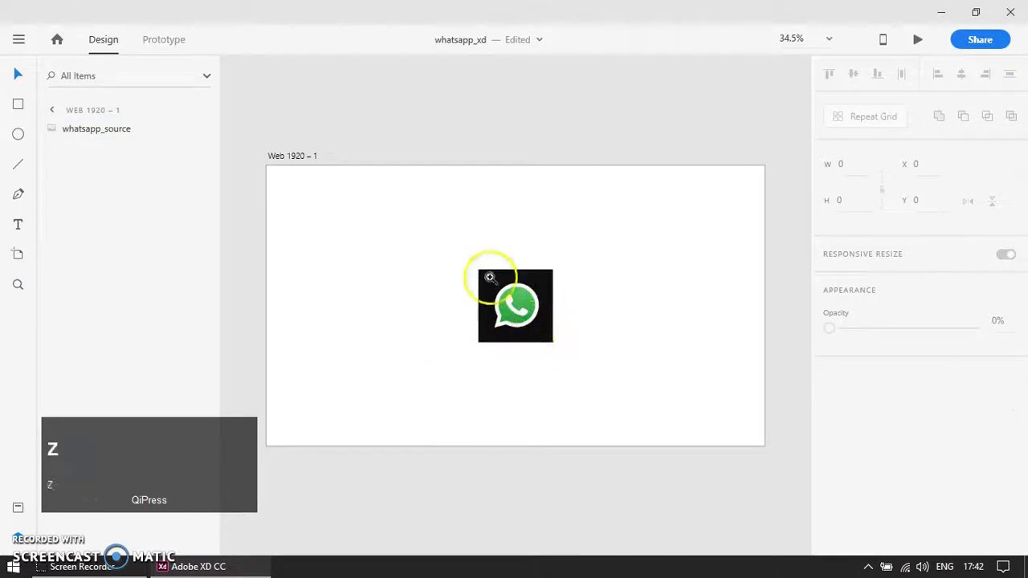
Draw a circle about 177 px wide over the source logo's bubble and set its opacity to 47%
key("e")
left_click_drag(408, 170, 589, 363)
key("v")
left_click(539, 282)
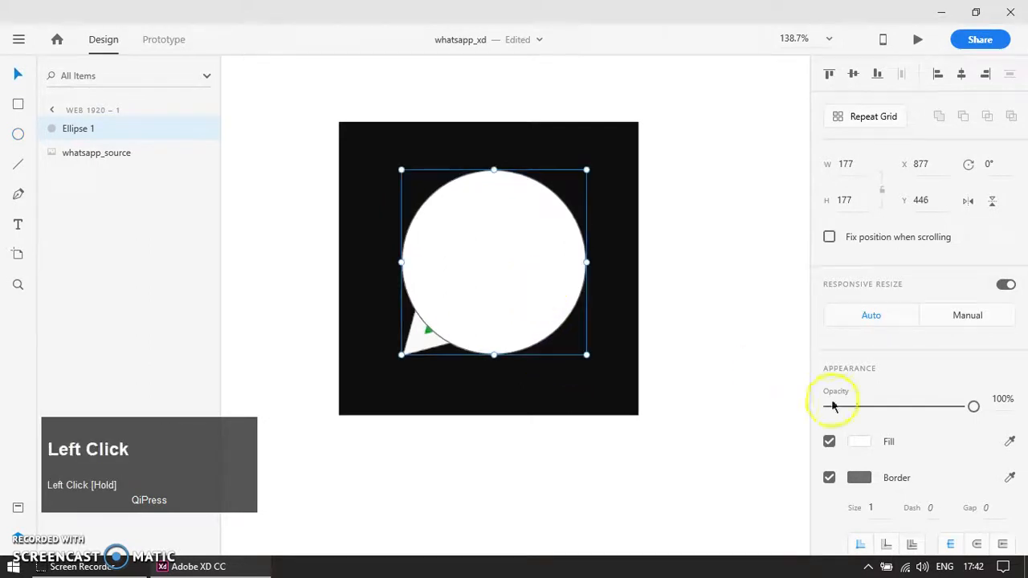
left_click(896, 406)
left_click(666, 409)
scroll(550, 229, "up", 2)
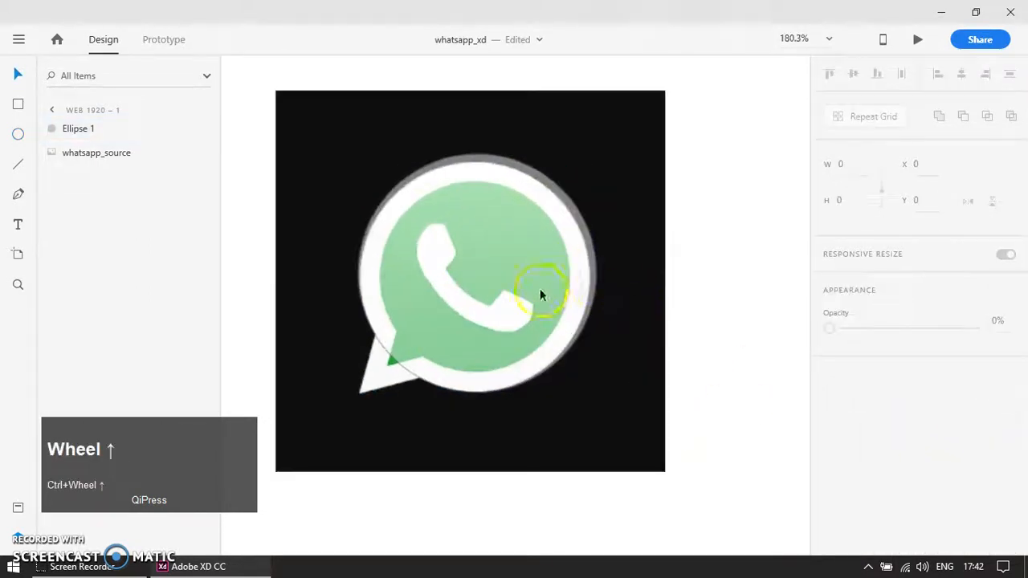
Fill the semi-transparent circle with red #EB2828
left_click(540, 296)
left_click(861, 446)
left_click(739, 347)
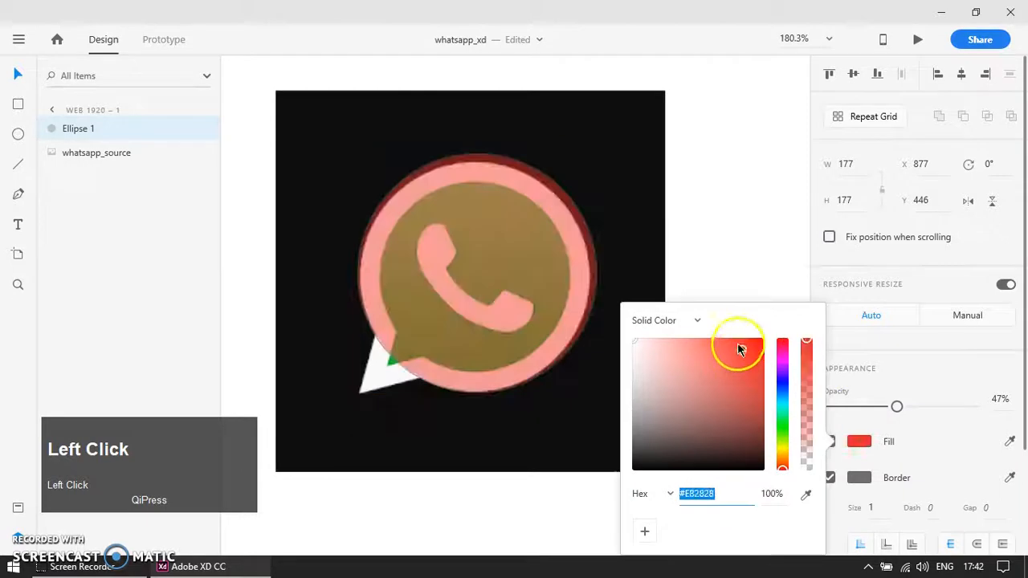
left_click(694, 196)
Shrink the red circle to about 171 px so it fits the bubble's outer edge
left_click(491, 250)
left_click_drag(595, 155, 652, 163)
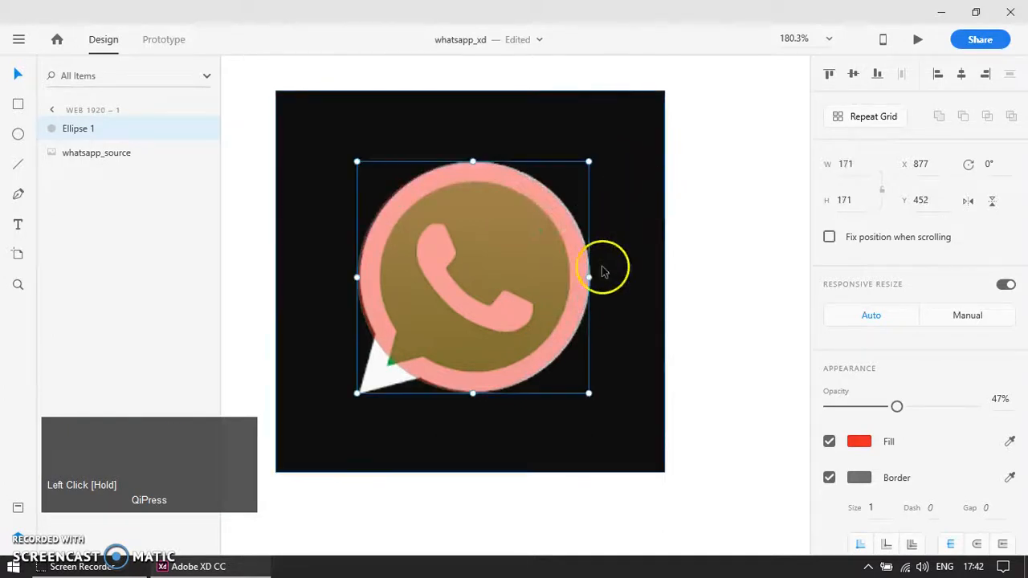
mouse_move(357, 394)
left_mouse_down()
mouse_move(367, 390)
mouse_move(356, 394)
left_mouse_up()
Set the red circle's width and height to 170 px each
left_click(717, 361)
left_click_drag(484, 324, 551, 390)
key("ctrl+z")
left_click(857, 160)
type("170")
key("Tab")
type("170")
key("Return")
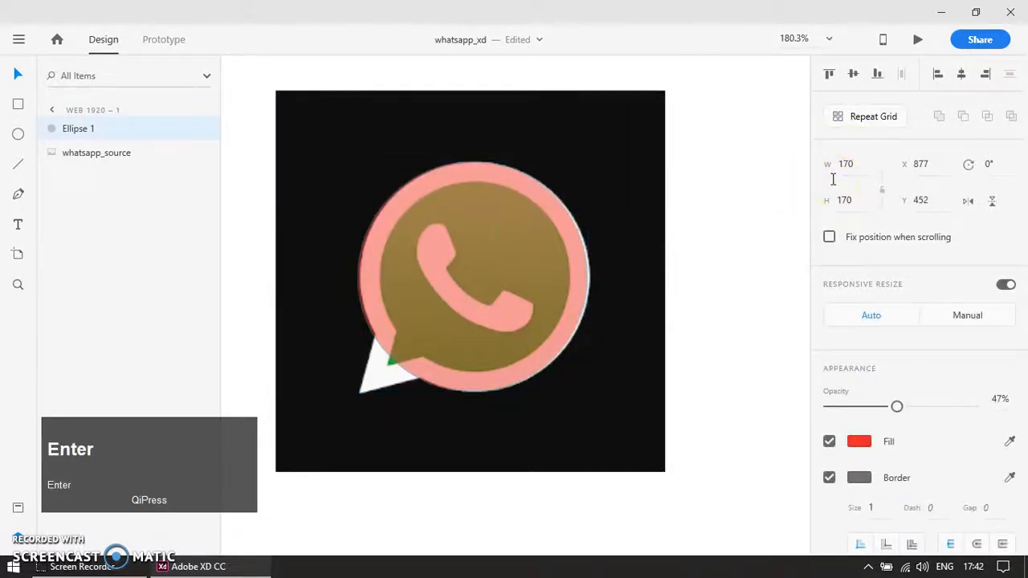
Remove the red circle's border and shift it right to X 880 to line up with the bubble
left_click(828, 478)
left_click(679, 421)
left_click_drag(516, 320, 567, 374)
key("ctrl+z")
key("Right")
key("Up")
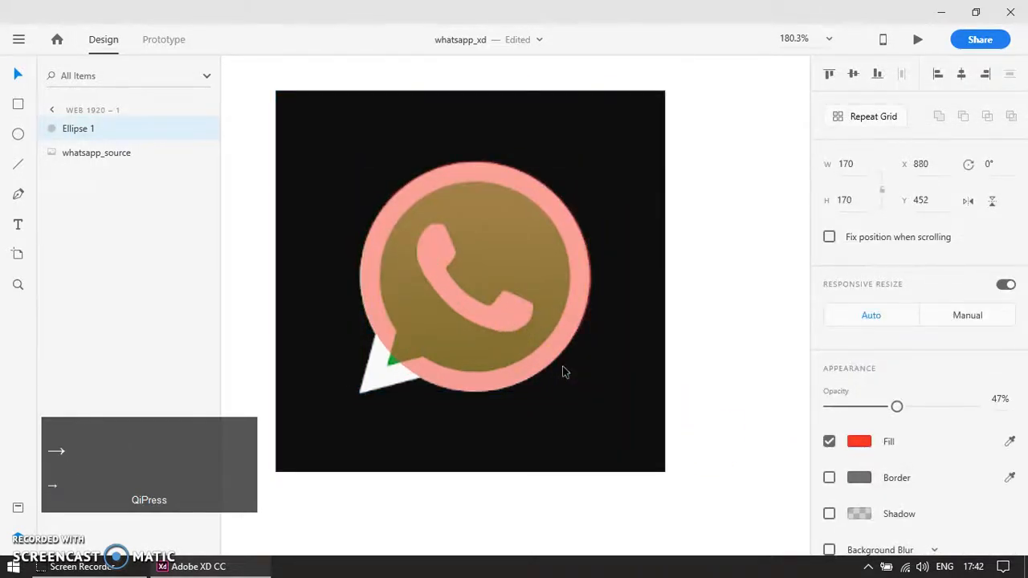
key("ctrl+z")
Duplicate the circle as a concentric 140 px copy and fill it with blue #3428E8
left_click_drag(532, 298, 574, 408)
key("ctrl+d")
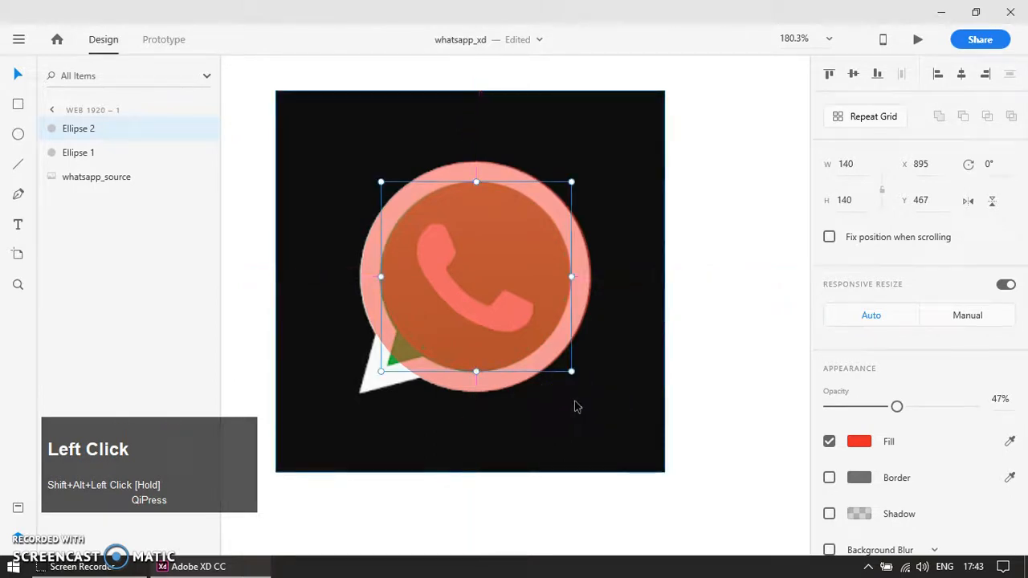
left_click(859, 441)
left_click(783, 433)
left_click(503, 489)
Trace the bubble's white tail with a closed Pen triangle about 78 by 69 px, reaching into the circles
key("z")
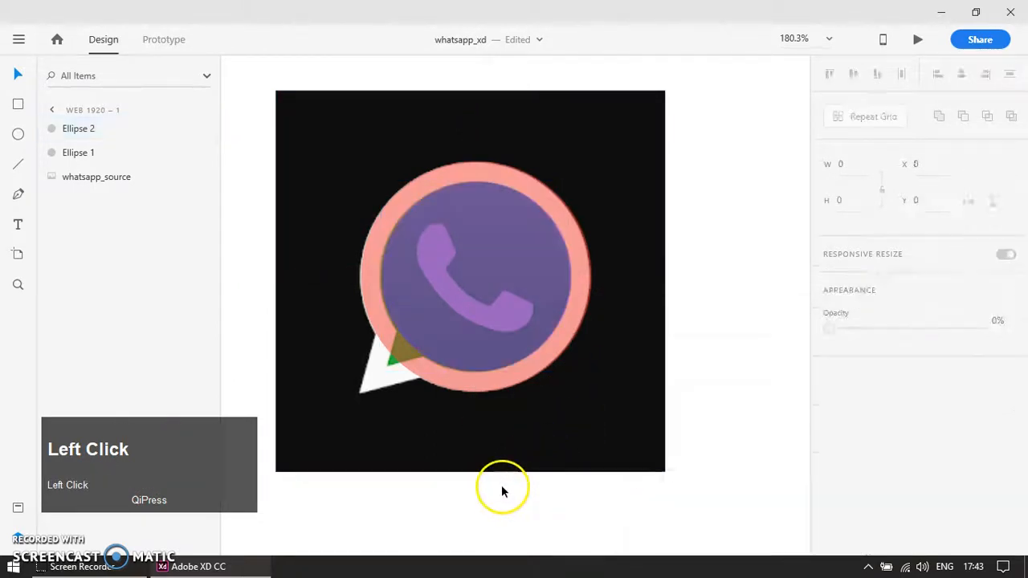
left_click_drag(307, 265, 508, 450)
key("b")
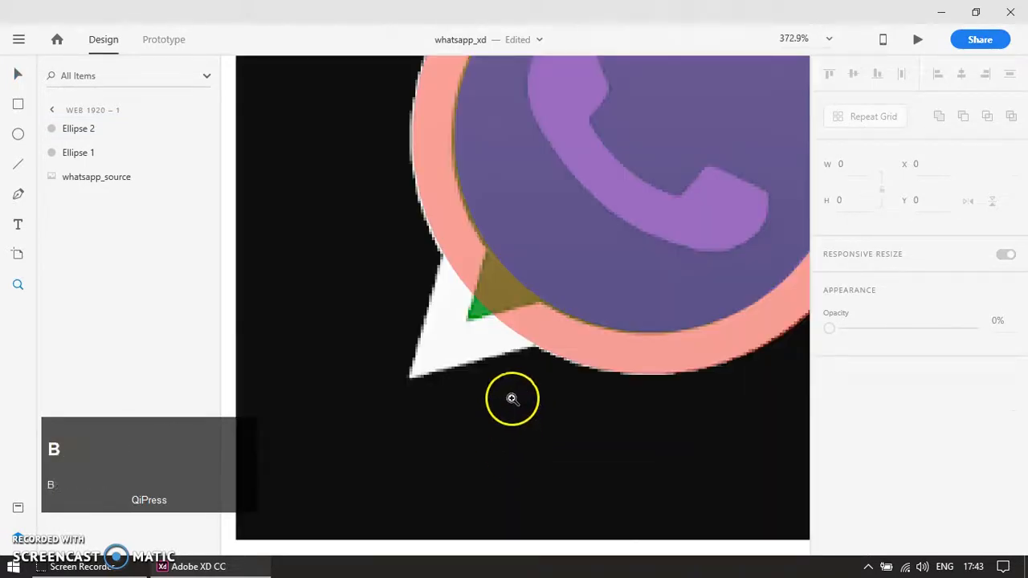
key("p")
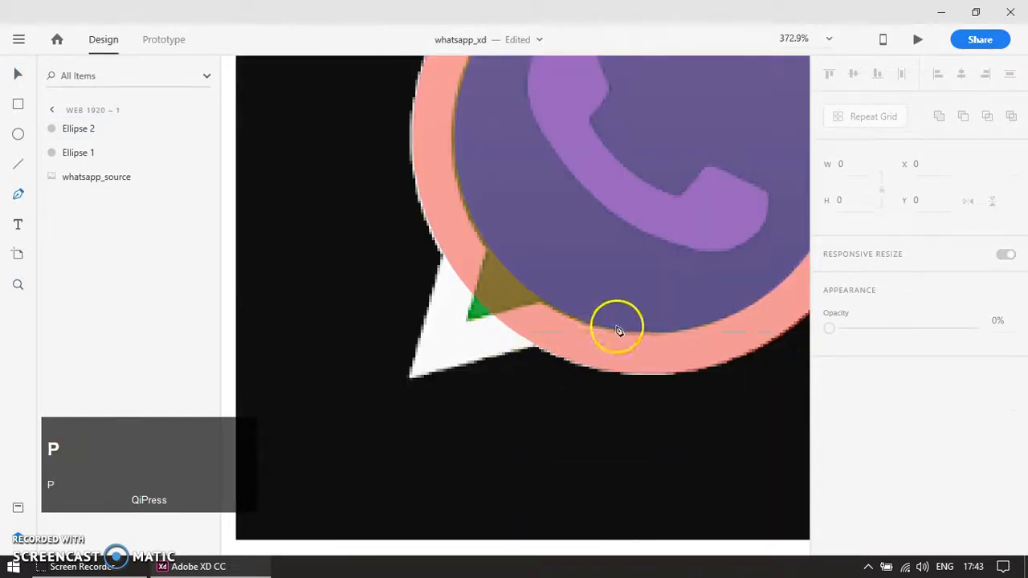
left_click(629, 327)
left_click(410, 378)
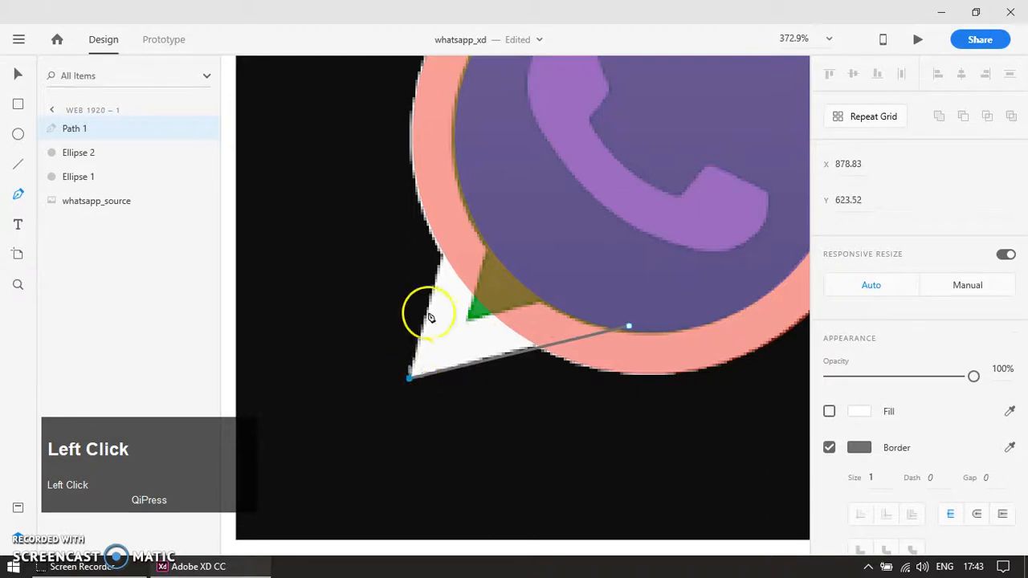
left_click(463, 185)
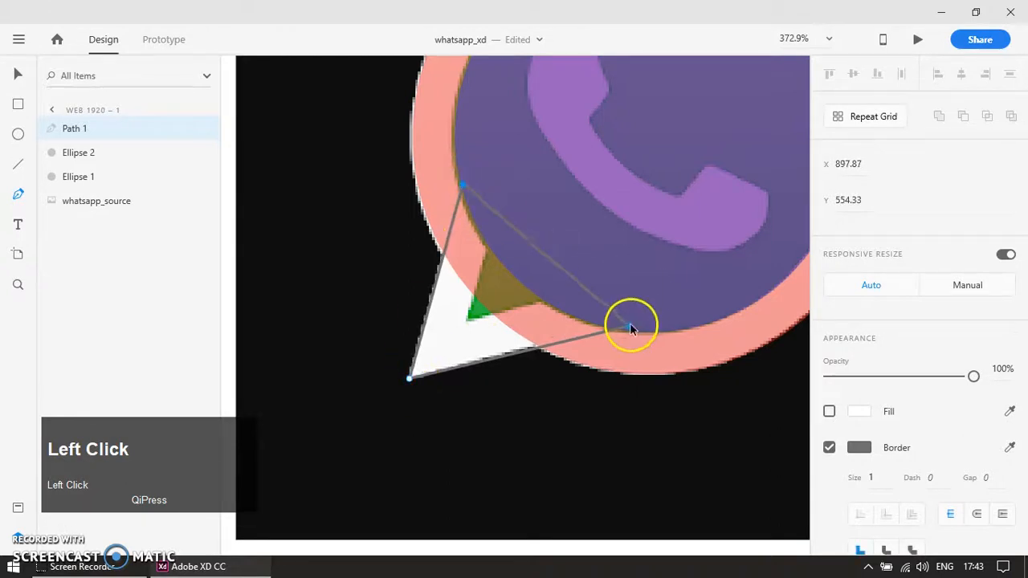
left_click(629, 328)
left_click(532, 414)
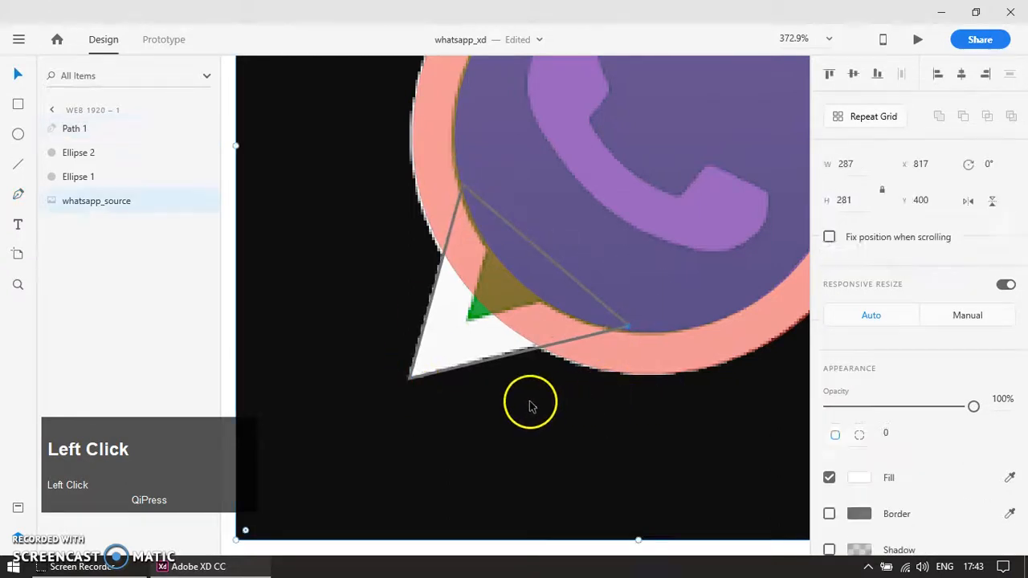
Copy the red circle's appearance onto the tail triangle
left_click(534, 356)
left_click(693, 361)
key("ctrl+c")
left_click(523, 356)
key("ctrl+alt+v")
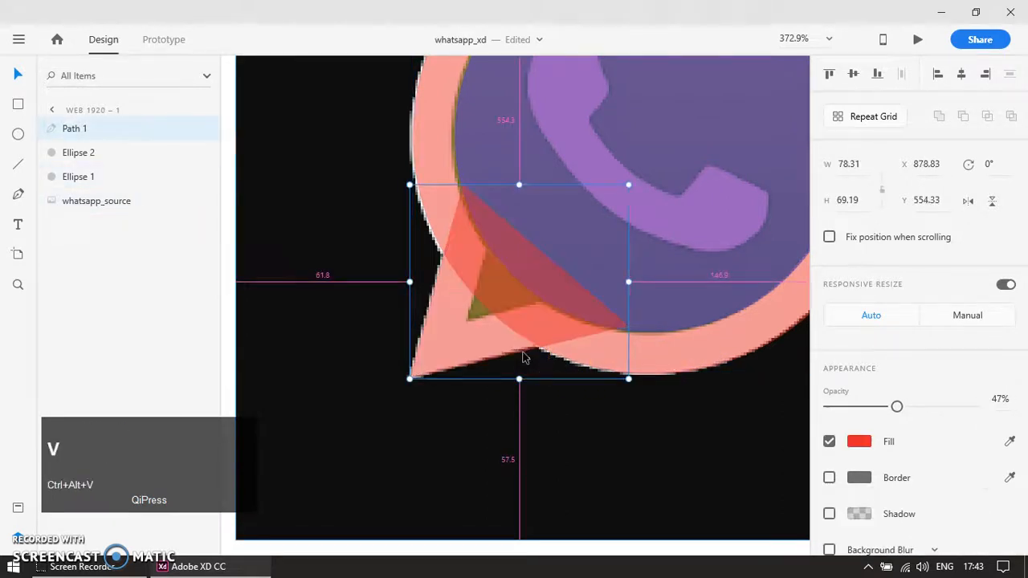
Place a duplicate of the tail triangle over the inner green tail and unite it with the blue circle
key("ctrl+d")
left_click_drag(470, 344, 500, 328)
scroll(504, 336, "down", 3)
left_click(624, 218, "shift")
left_click_drag(625, 217, 758, 305)
key("ctrl+z")
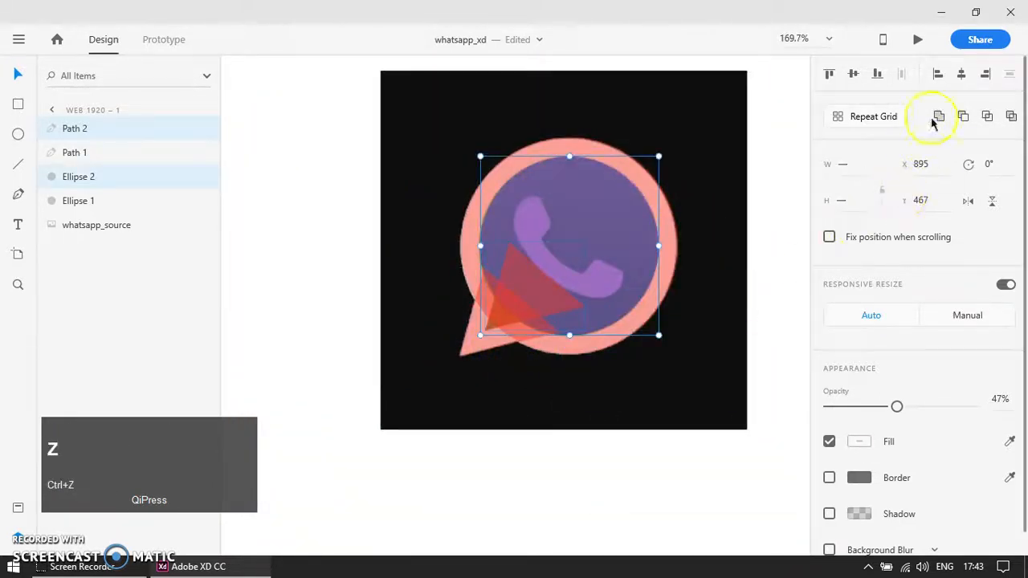
left_click(933, 123)
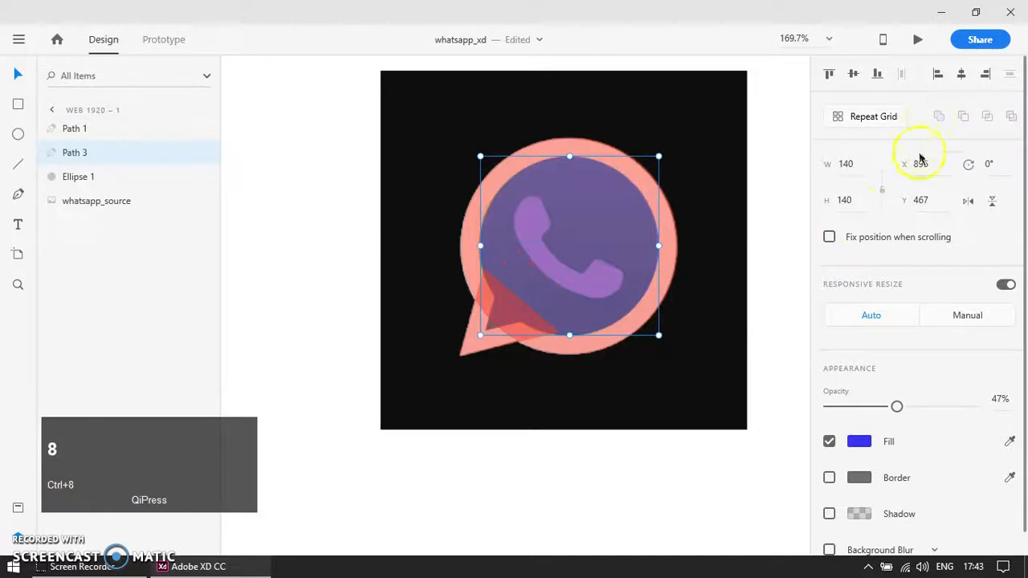
Unite the outer tail triangle with the large red circle into one shape
left_click_drag(454, 359, 475, 393)
key("ctrl+z")
left_click(679, 294, "shift")
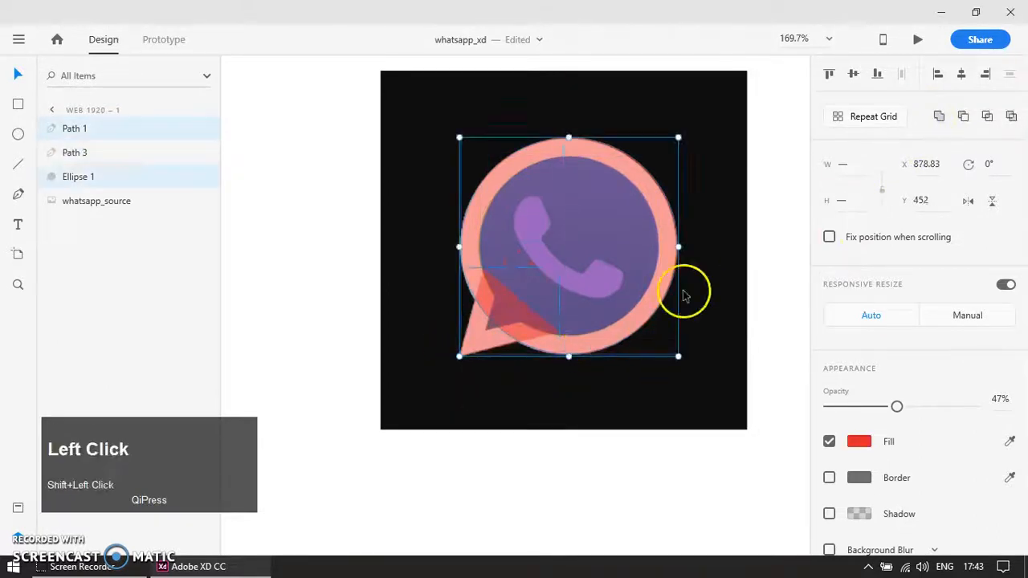
left_click(938, 117)
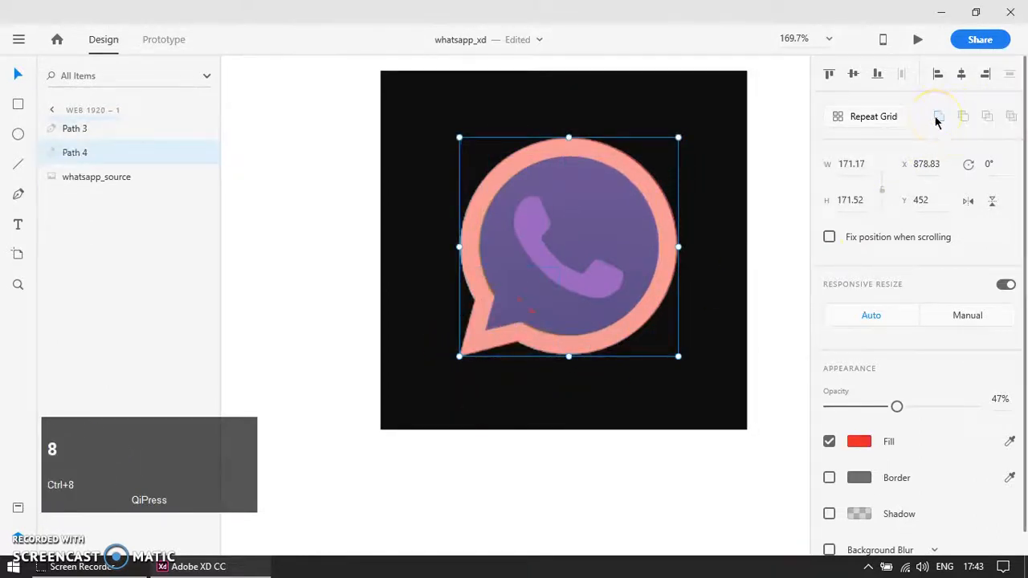
left_click(587, 476)
left_click(624, 367, "ctrl")
scroll(434, 427, "down", 5)
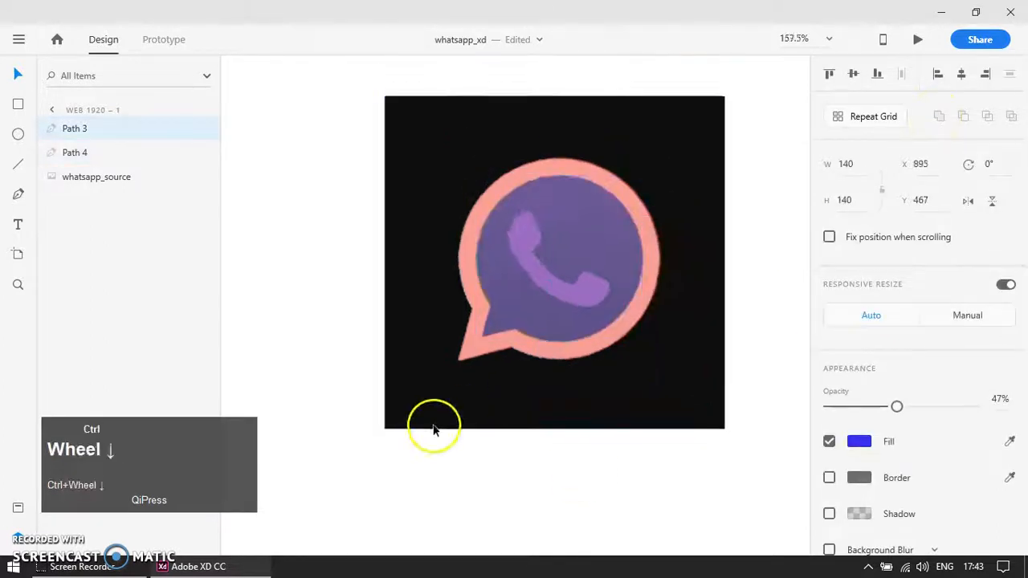
left_click(501, 387, "shift")
left_click_drag(500, 338, 517, 346)
left_click_drag(537, 356, 539, 359)
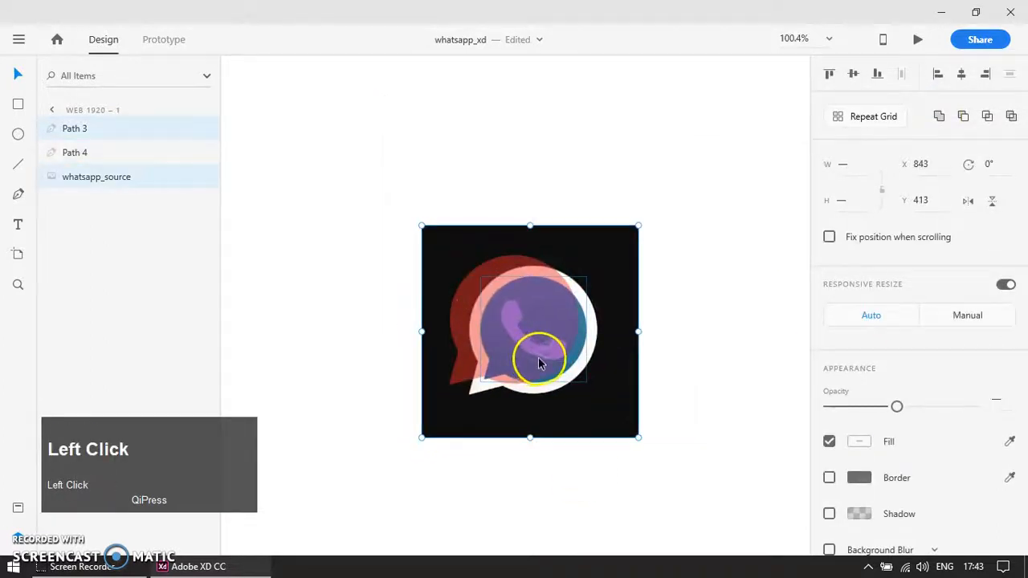
key("ctrl+z")
key("ctrl+z")
Move both bubble shapes together 250 px to the right, off the source image
left_click(645, 268)
left_click_drag(700, 218, 425, 411)
left_click(518, 329, "shift")
left_click_drag(518, 329, 709, 343)
left_click(694, 428)
Draw a rectangle about 293 by 292 px just right of the source image, covering the bubble shapes
scroll(542, 413, "down", 3, "ctrl")
key("z")
left_click(717, 437)
left_click_drag(718, 436, 663, 402)
key("r")
key("r")
left_click_drag(523, 198, 717, 391)
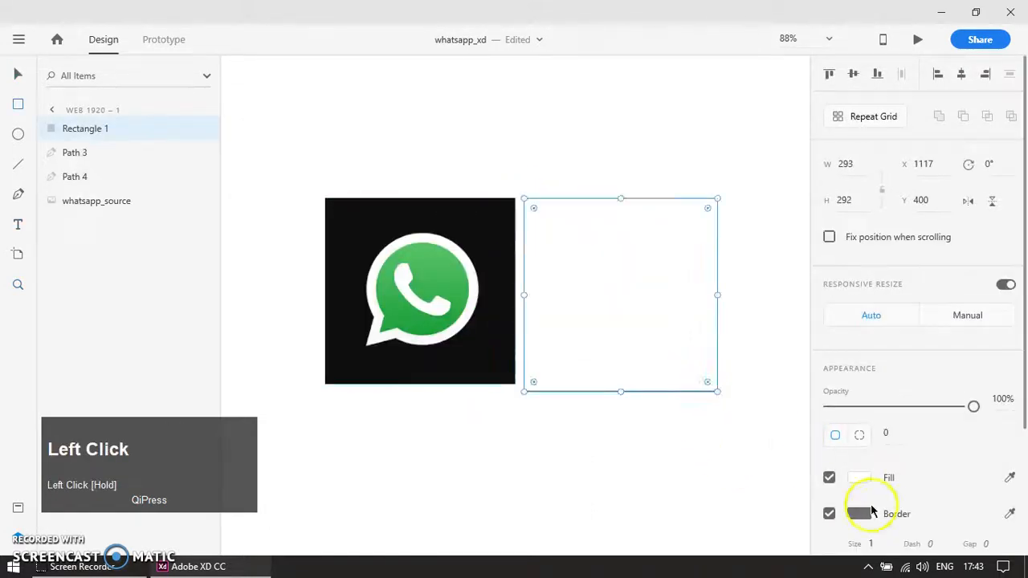
Fill the rectangle with dark grey #5D5D5D and remove its border
left_click(864, 485)
left_click_drag(665, 458, 633, 422)
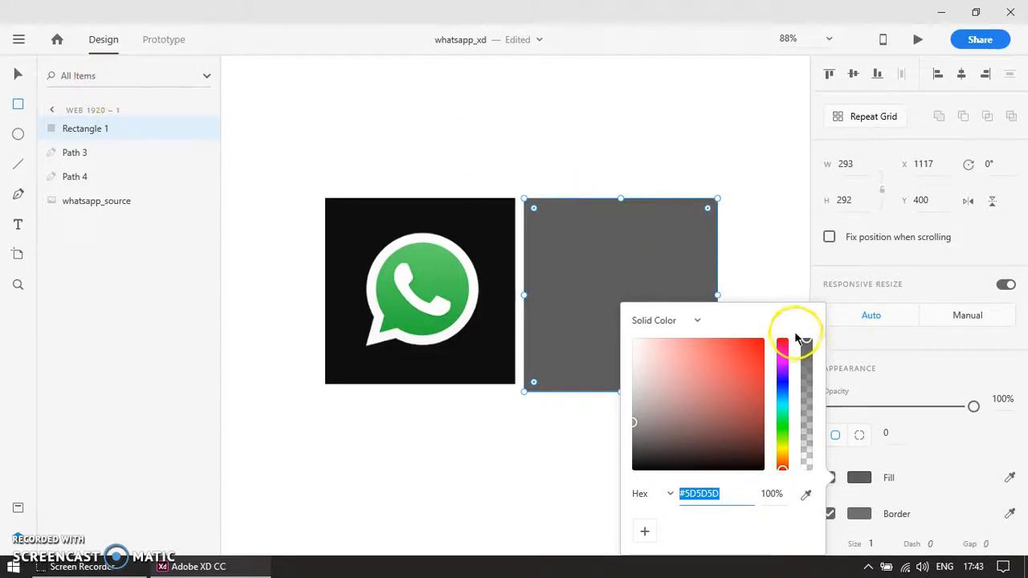
key("Escape")
left_click(655, 456)
left_click(666, 389)
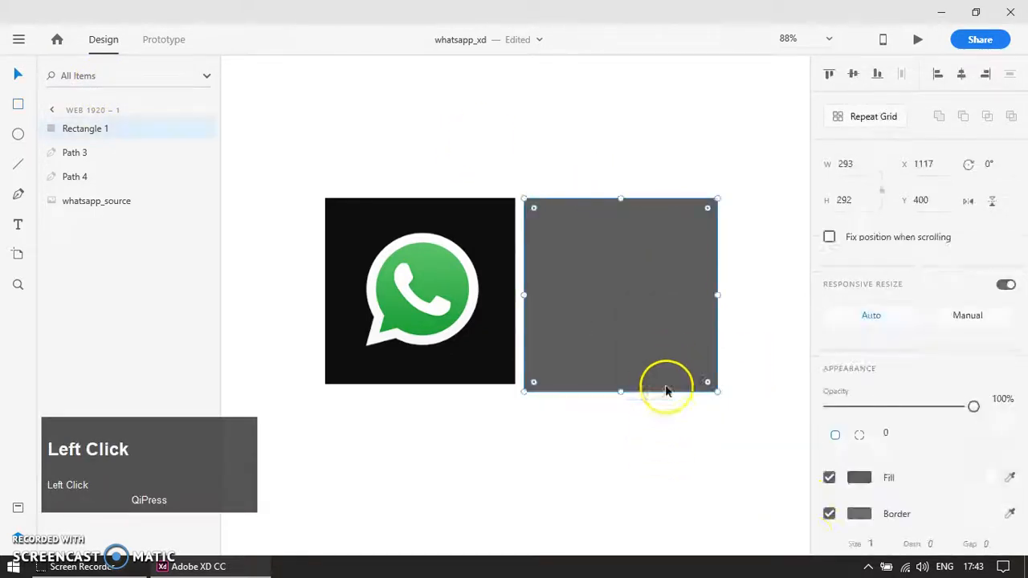
left_click(829, 514)
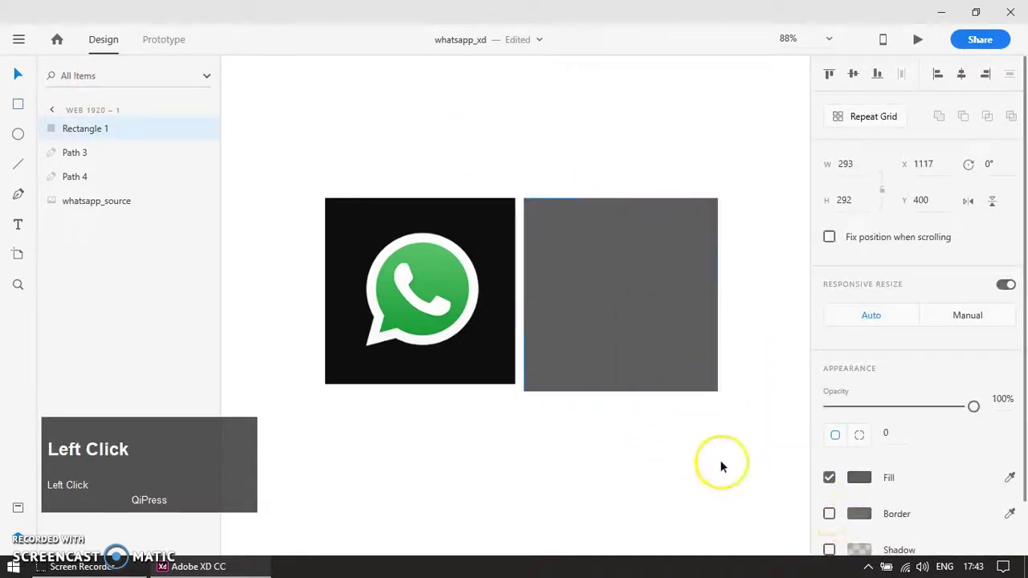
Send the grey rectangle to the back, behind the bubble shapes
right_click(661, 368)
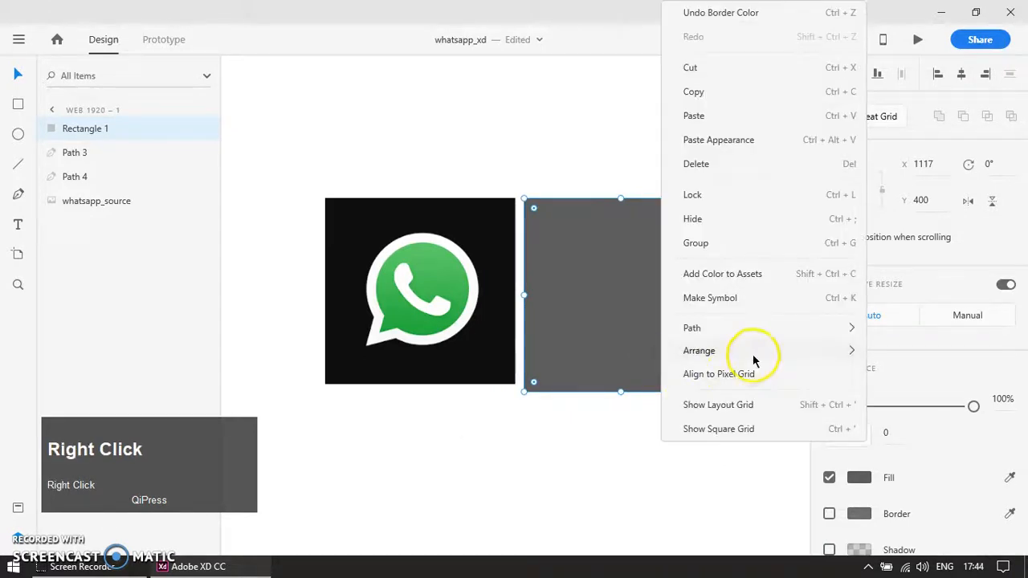
mouse_move(754, 359)
left_click(592, 463)
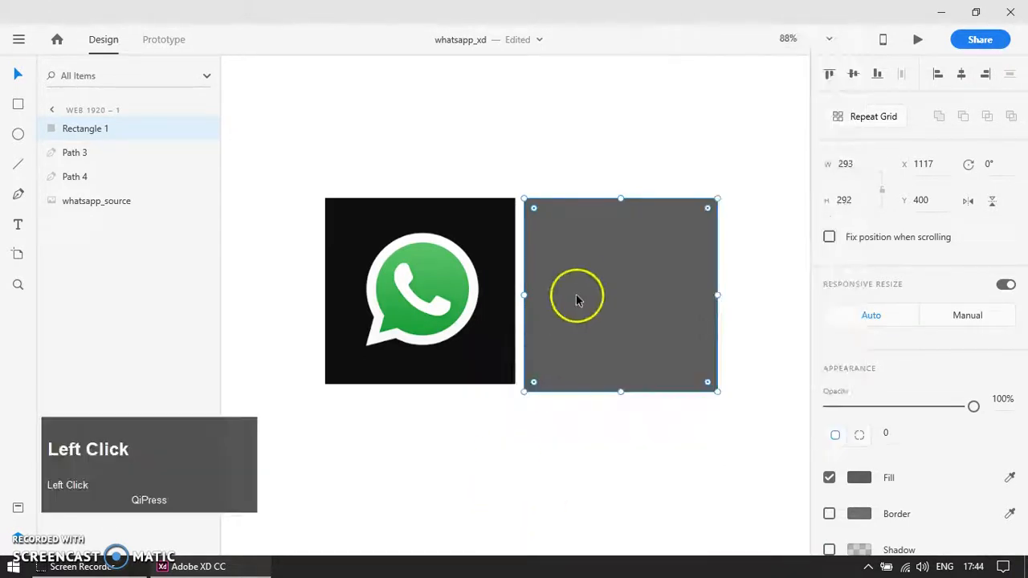
key("ctrl+shift+bracketleft")
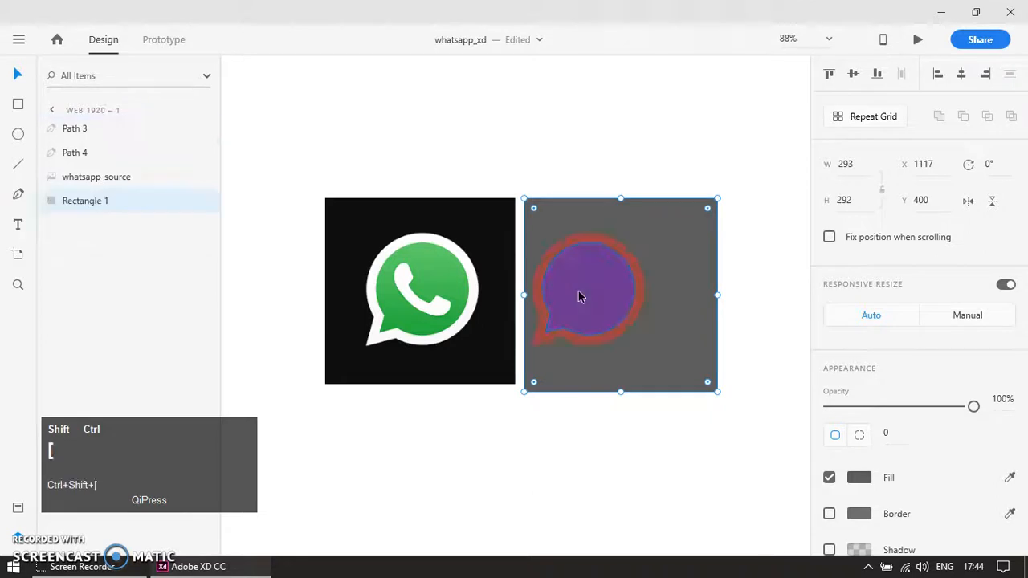
left_click(587, 416)
Fill the outer bubble with the white sampled from the source logo's outline
left_click_drag(590, 285, 630, 348)
key("ctrl+z")
left_click(637, 461)
left_click_drag(626, 258, 667, 321)
key("ctrl+z")
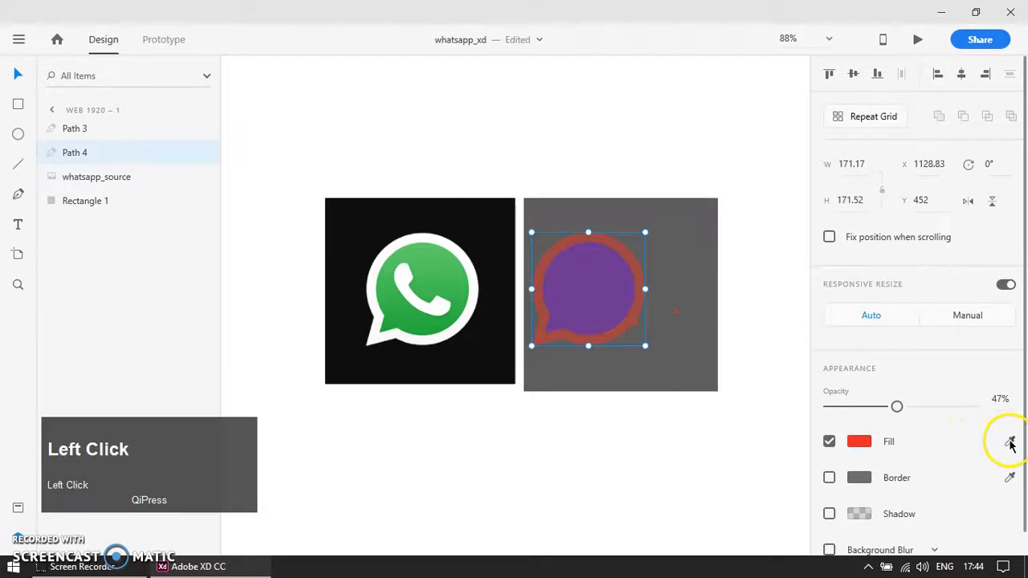
left_click(1010, 443)
left_click(401, 335)
left_click(503, 459)
Raise the outer bubble's opacity to 100%
left_click_drag(539, 338, 559, 382)
key("ctrl+z")
left_click_drag(896, 407, 1000, 409)
left_click(648, 471)
Change the inner blue bubble's fill from a solid color to a linear gradient
scroll(592, 301, "up", 2)
left_click_drag(592, 300, 656, 338)
key("ctrl+z")
left_click(858, 442)
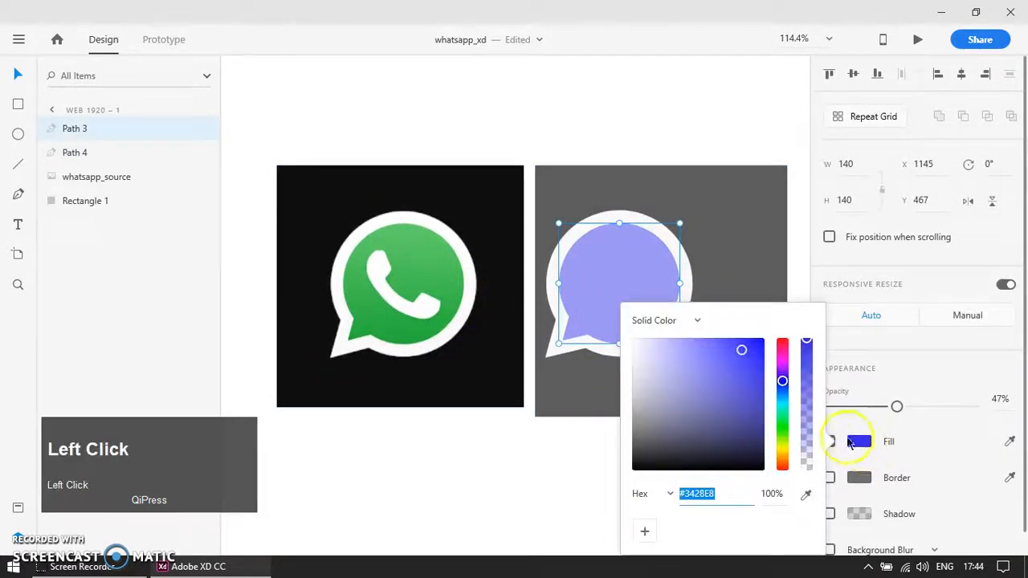
left_click(695, 322)
left_click(695, 376)
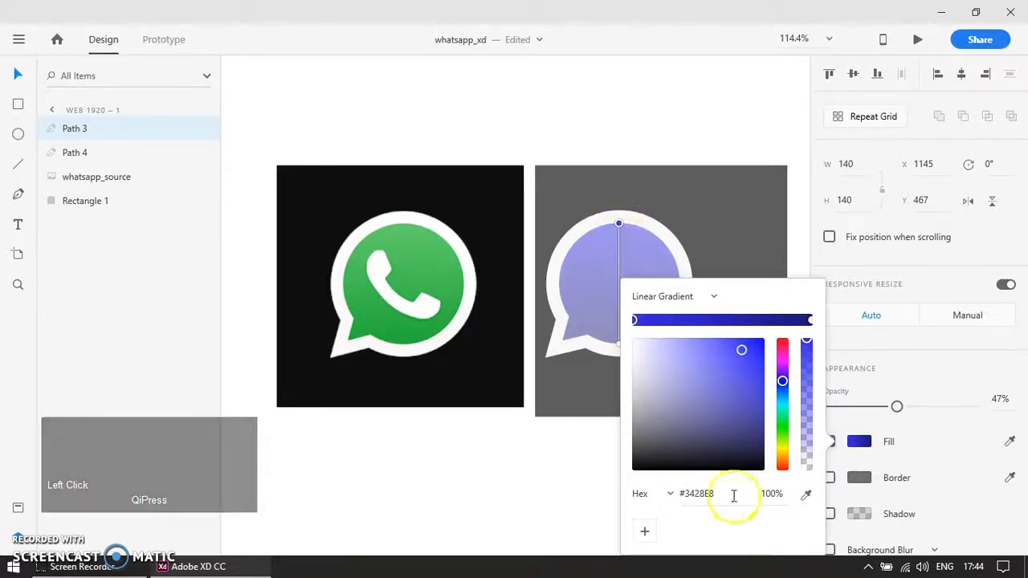
Set the gradient's upper stop to light green #5ACF65 sampled from the source logo
left_click(806, 494)
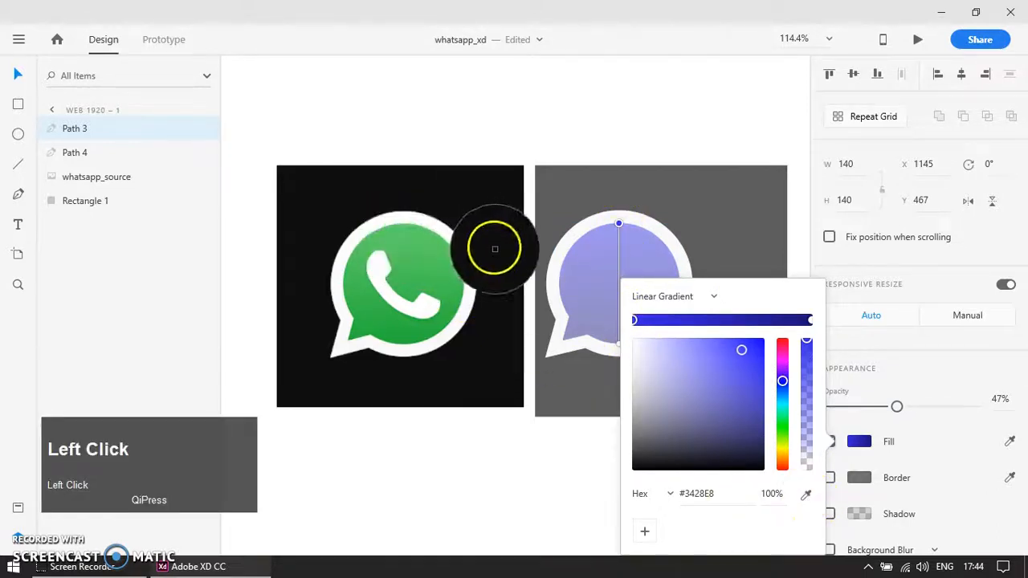
left_click(463, 258)
scroll(498, 367, "down", 2, "ctrl")
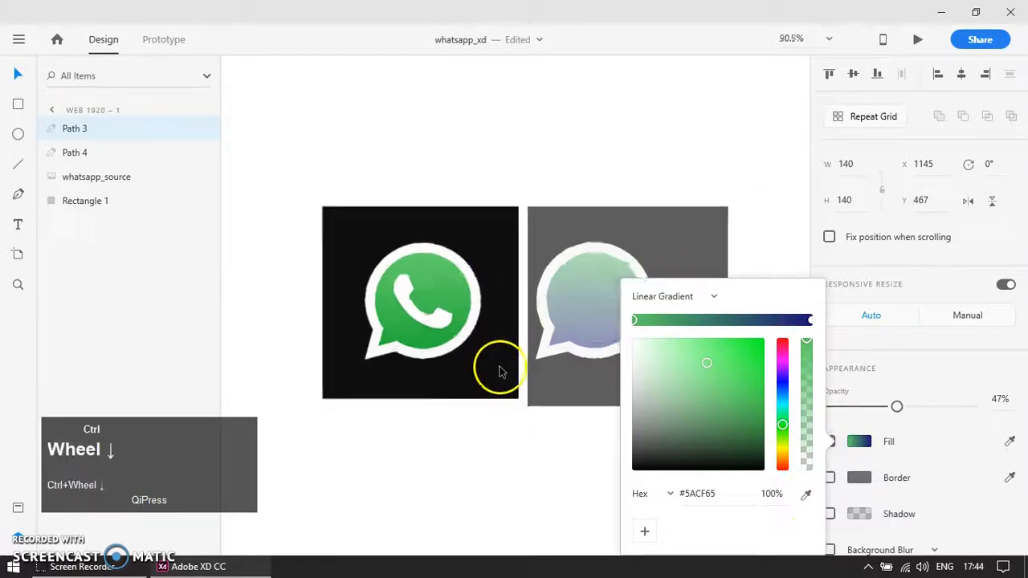
Move the gradient's lower end to the bubble's tail and color it #25B43C sampled from the source tail
scroll(594, 349, "up", 2, "ctrl")
left_click_drag(547, 361, 492, 354)
left_click(805, 495)
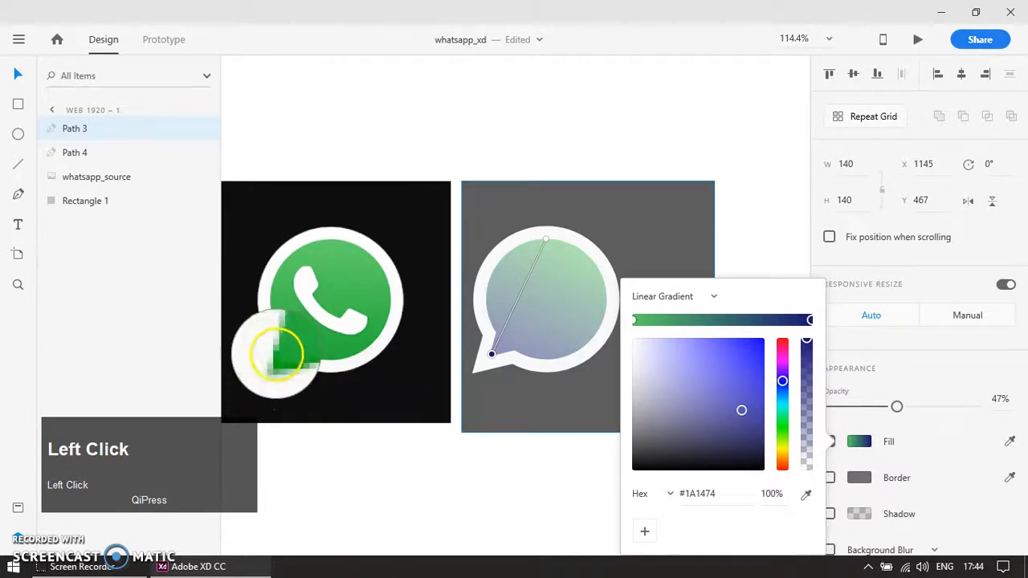
left_click(279, 359)
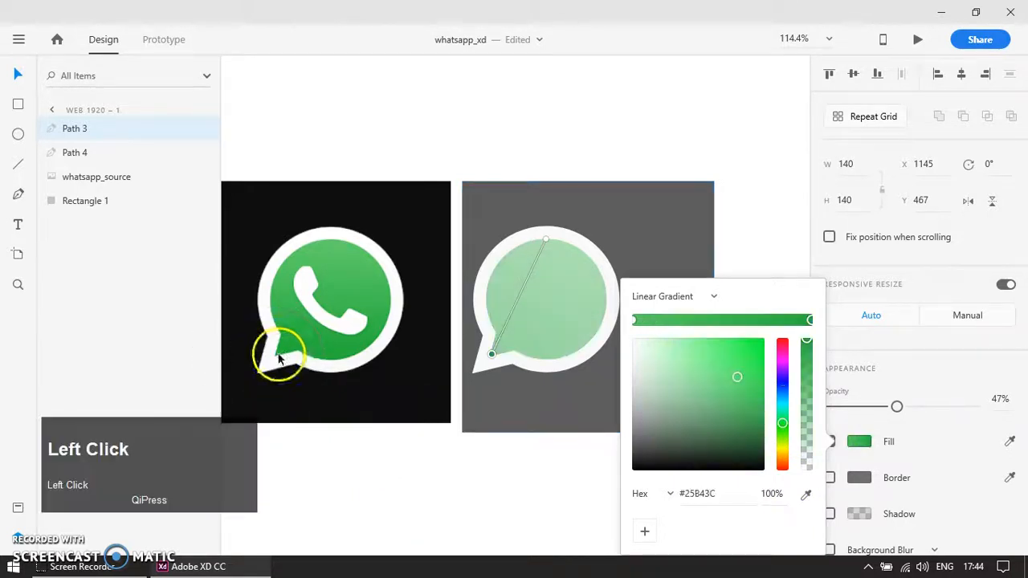
left_click(528, 486)
Shift the upper end of the inner bubble's gradient slightly outward and raise the bubble's opacity to 100%
left_click(550, 325)
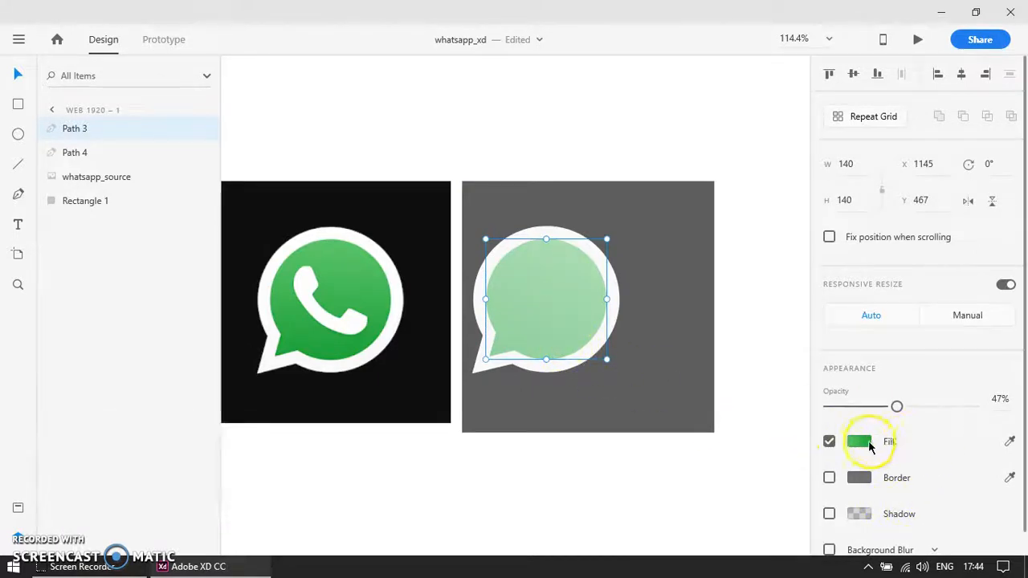
left_click(859, 442)
left_click_drag(550, 240, 576, 251)
left_click_drag(894, 409, 1009, 414)
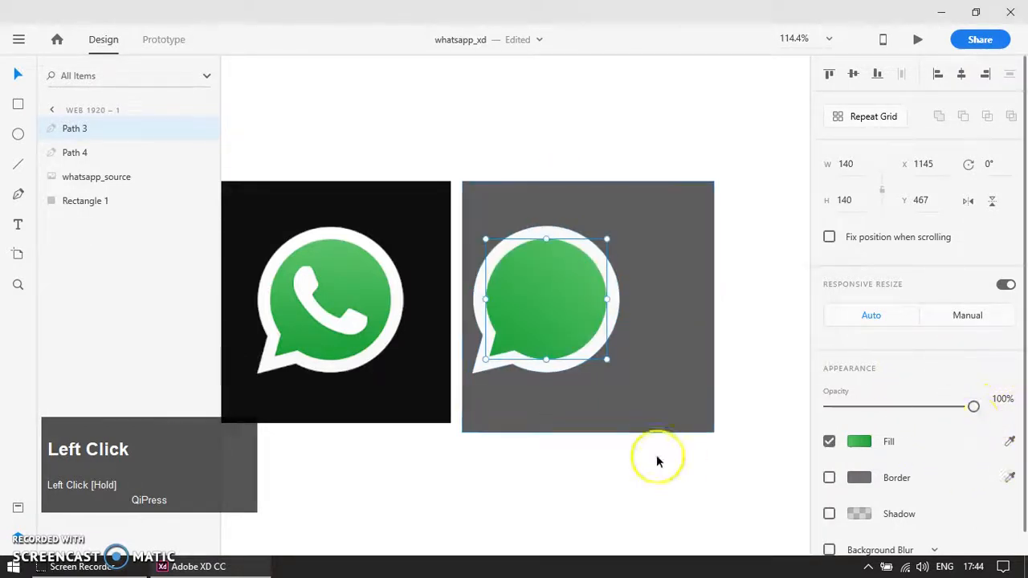
left_click(599, 464)
left_click(551, 319)
left_click(602, 499)
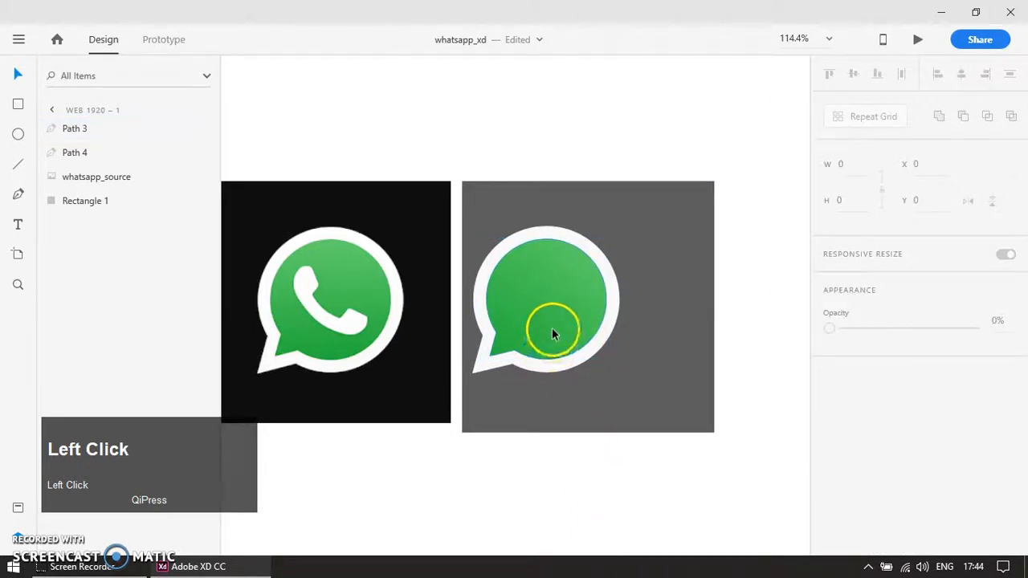
Trace the phone handset in the source logo with the Pen tool as a closed ten-point path of straight segments
scroll(489, 385, "down", 3, "ctrl")
key("z")
left_click_drag(340, 298, 459, 390)
left_click_drag(380, 168, 654, 410)
key("p")
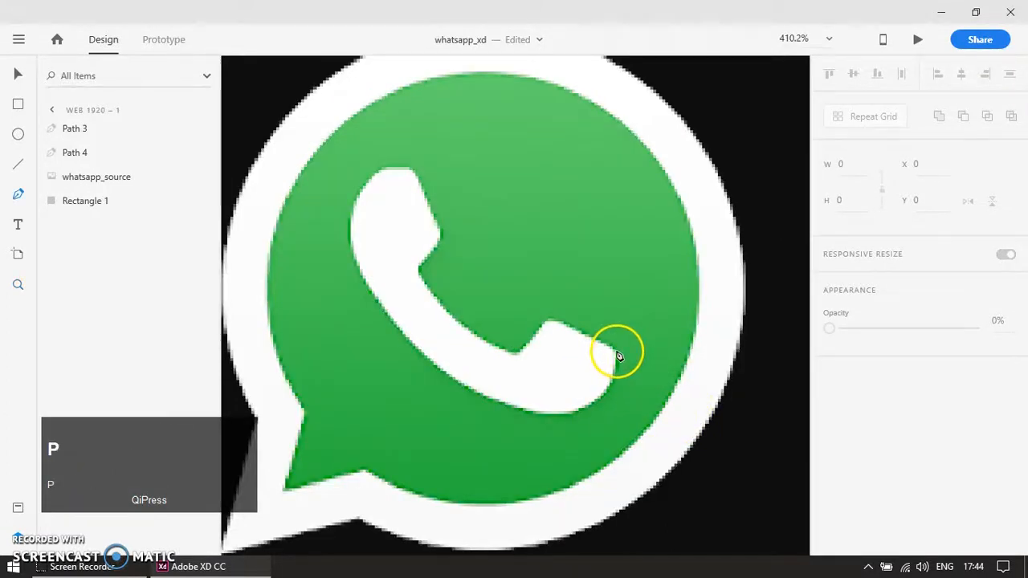
left_click(618, 355)
left_click(555, 415)
left_click(418, 350)
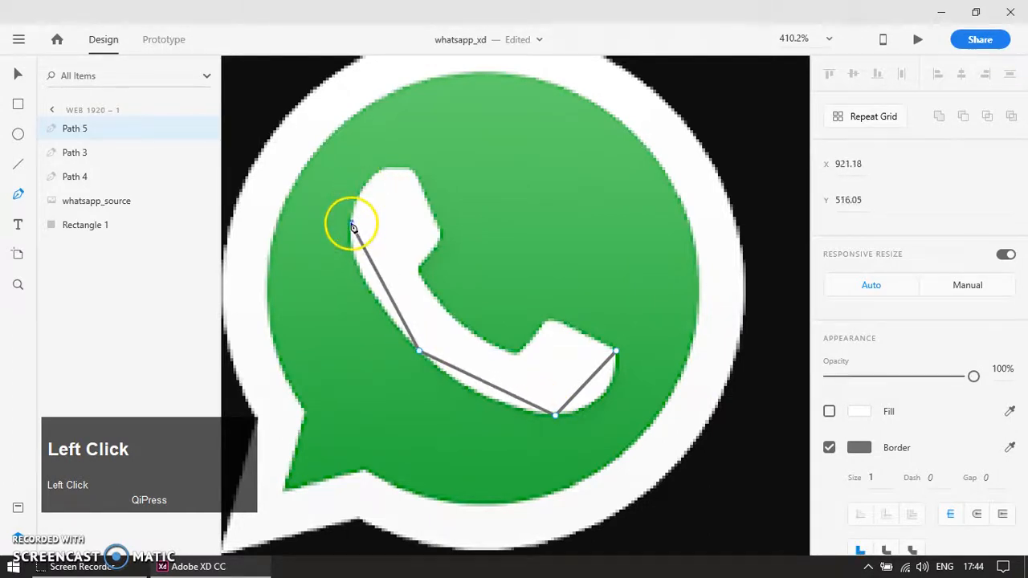
left_click(437, 224)
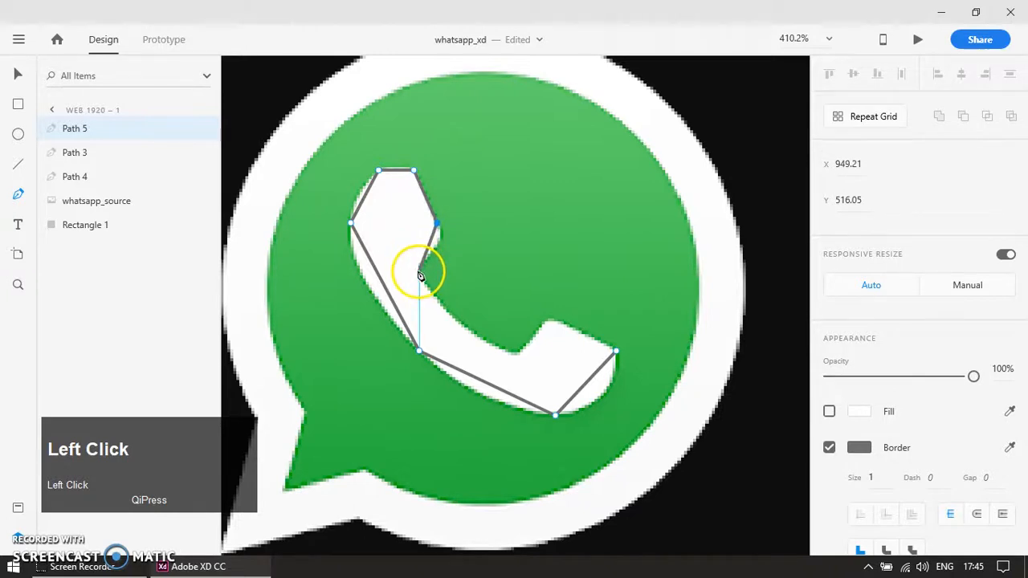
left_click(419, 272)
left_click(514, 354)
left_click(555, 320)
left_click(614, 351)
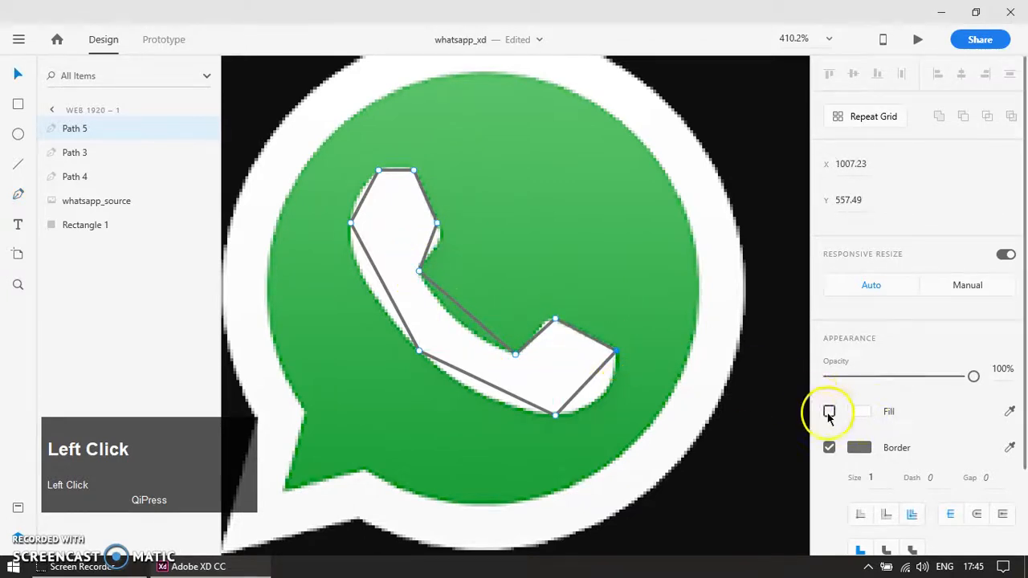
Give the handset path a red fill with no border and lower its opacity to 39%
left_click(829, 411)
left_click(829, 447)
left_click(860, 412)
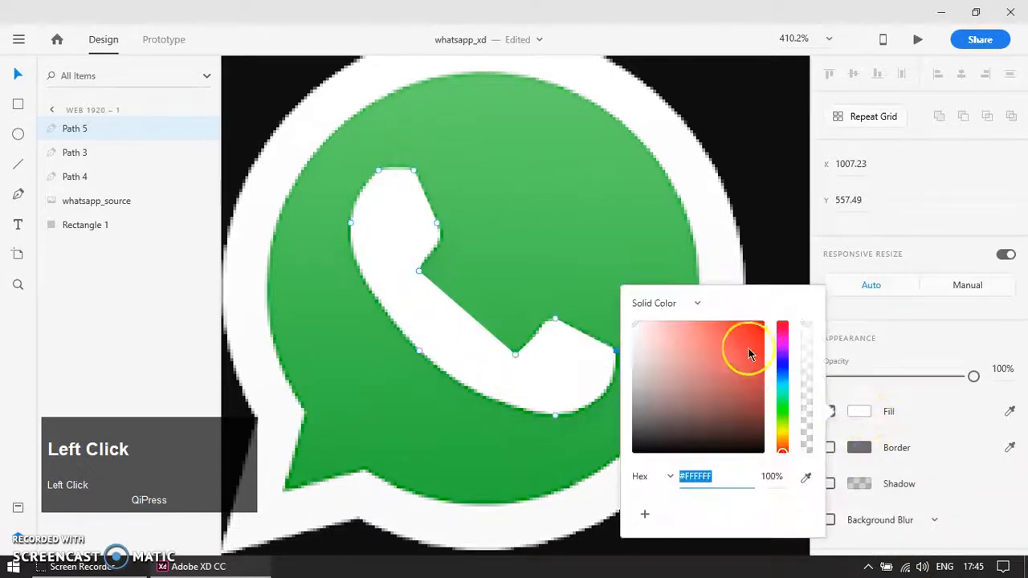
left_click(745, 337)
left_click(886, 377)
key("z")
left_click_drag(316, 142, 659, 458)
key("v")
left_click(493, 384)
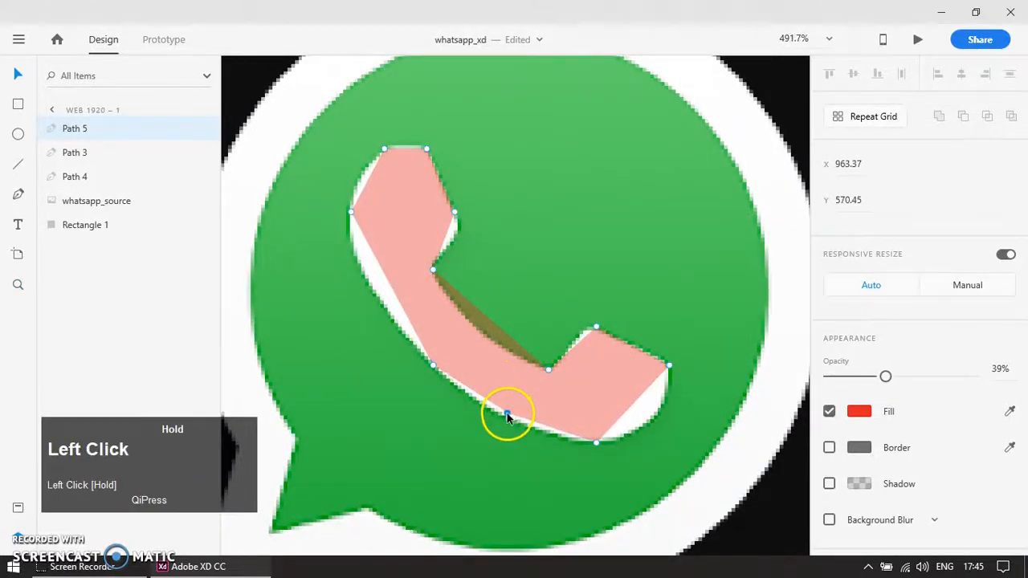
key("ctrl+z")
left_click(509, 399)
key("Delete")
key("ctrl")
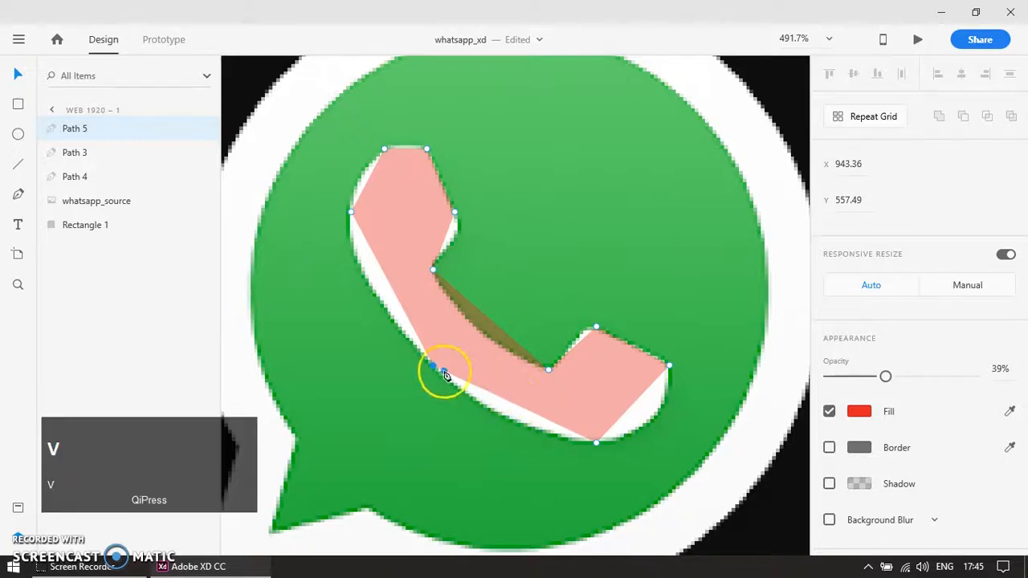
Reposition the handset's lower outer anchor and curve the outer edge around the earpiece to follow the source
mouse_move(433, 367)
left_mouse_down()
mouse_move(454, 384)
mouse_move(446, 376)
left_mouse_up()
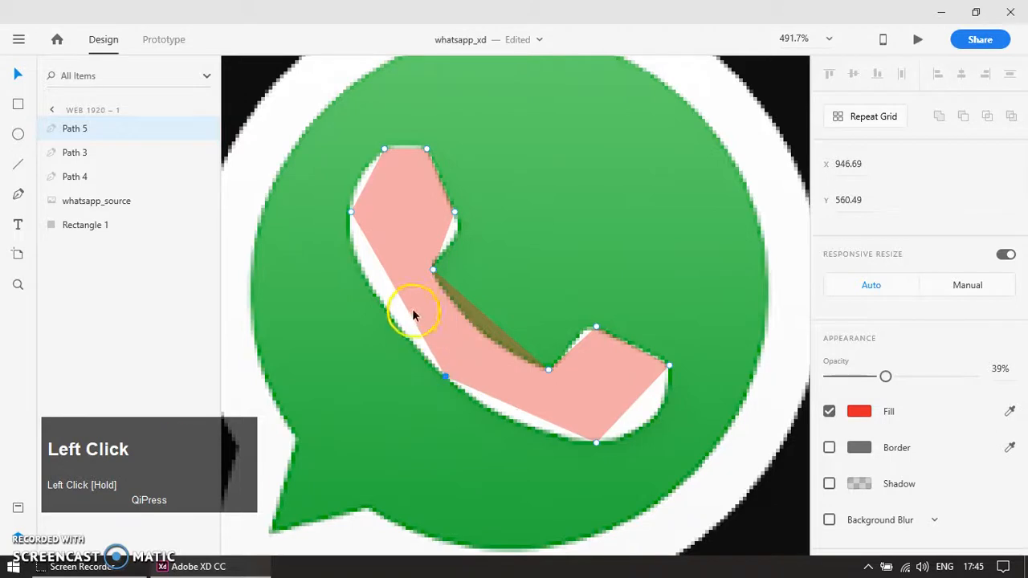
left_click_drag(406, 307, 391, 309)
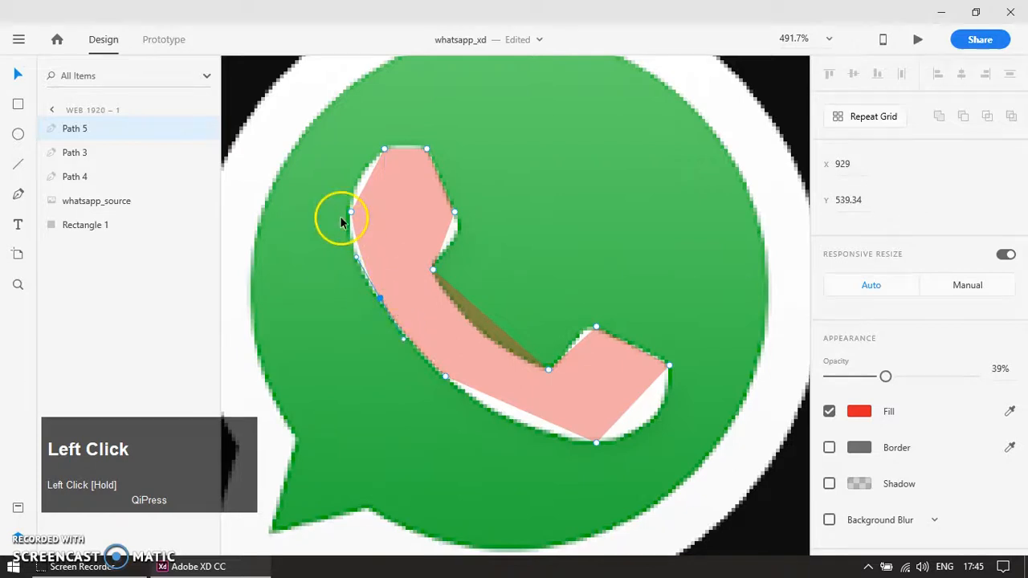
left_click(393, 292)
key("Delete")
mouse_move(353, 263)
left_mouse_down()
mouse_move(344, 252)
mouse_move(339, 276)
left_mouse_up()
left_click_drag(354, 175, 357, 176)
Add a curved anchor just below the earpiece's inner corner and nudge the notch anchor onto the source outline
scroll(471, 203, "up", 3, "ctrl")
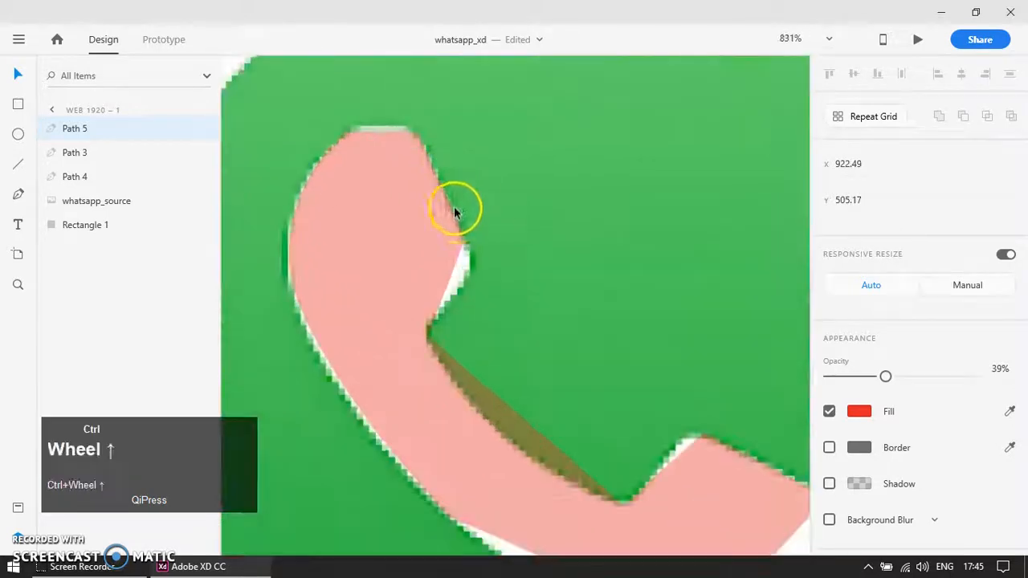
left_click_drag(451, 288, 463, 282)
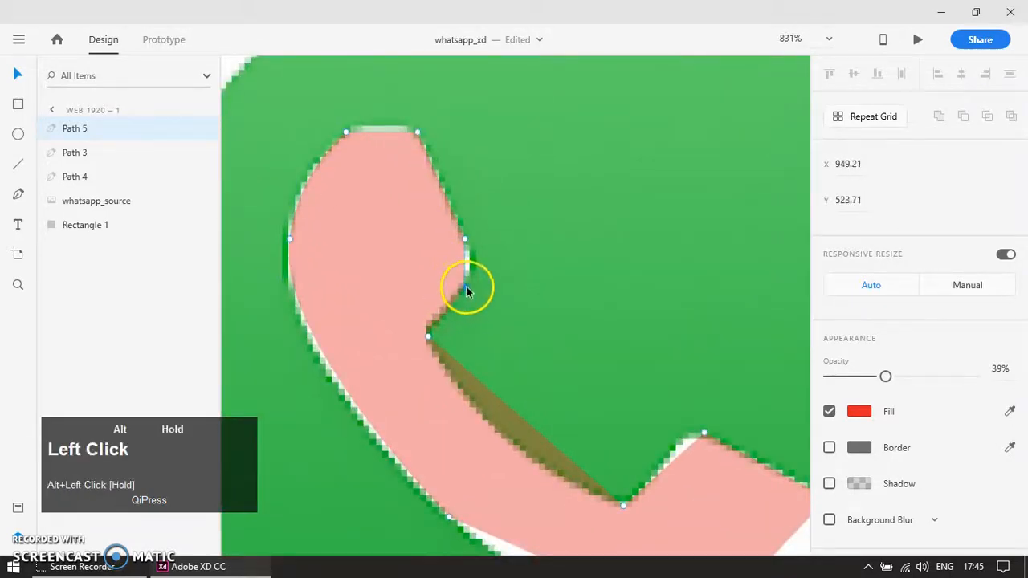
key("ctrl+z")
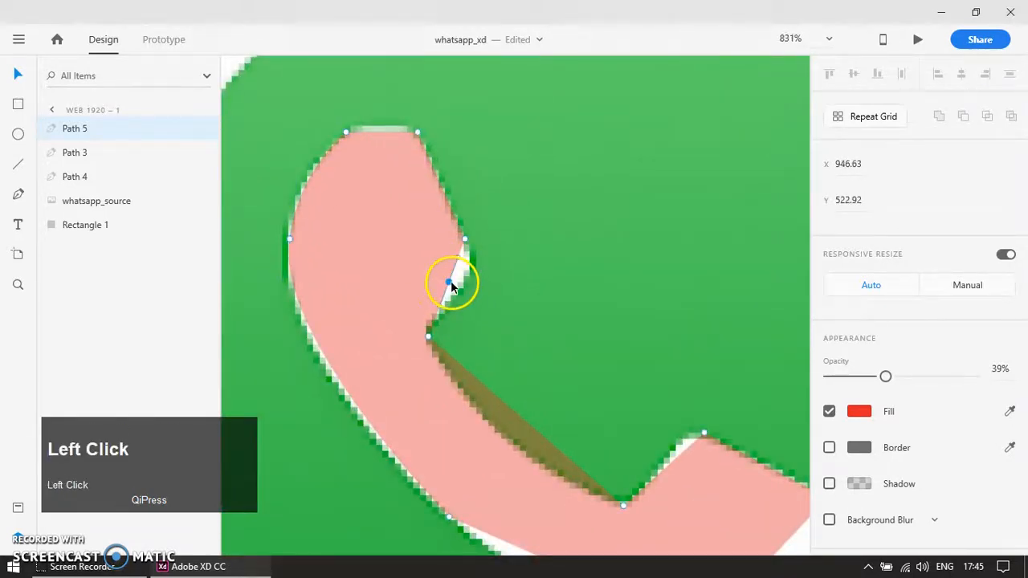
left_click_drag(450, 282, 470, 281)
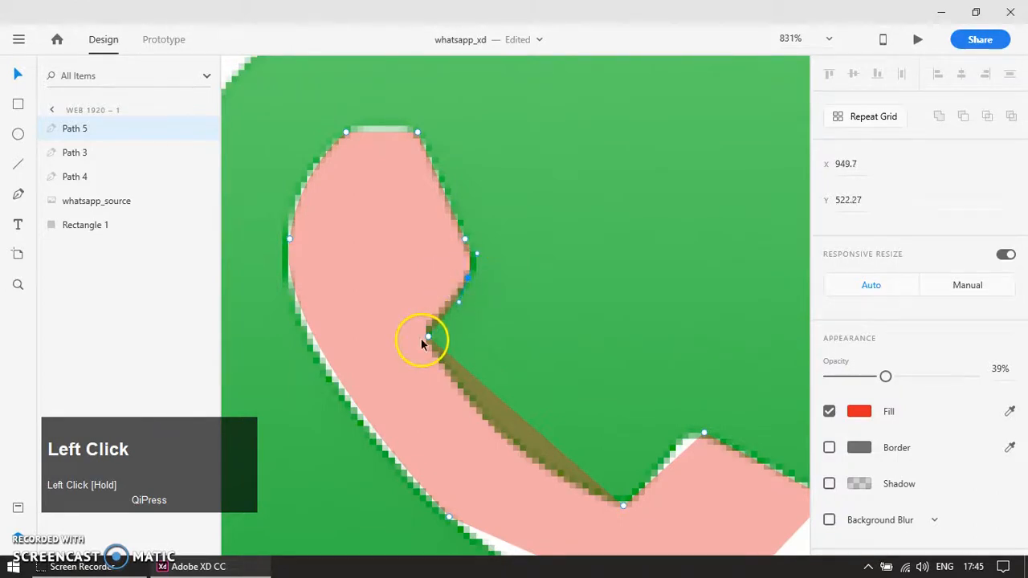
left_click_drag(429, 339, 427, 333)
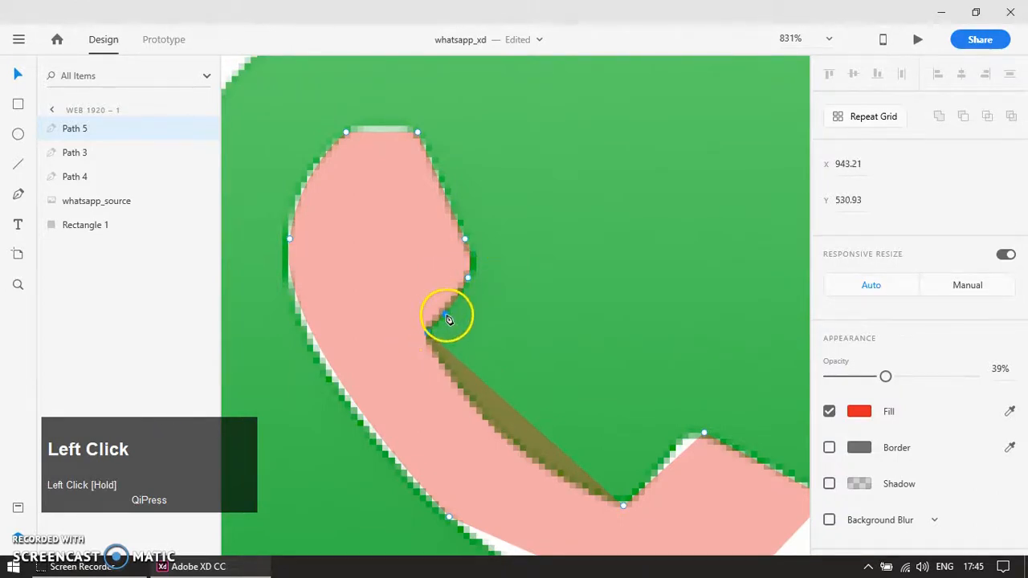
Smooth the notch anchor with its curve handles and bend the handset's inner edge with an added midway anchor
scroll(428, 308, "up", 1, "ctrl")
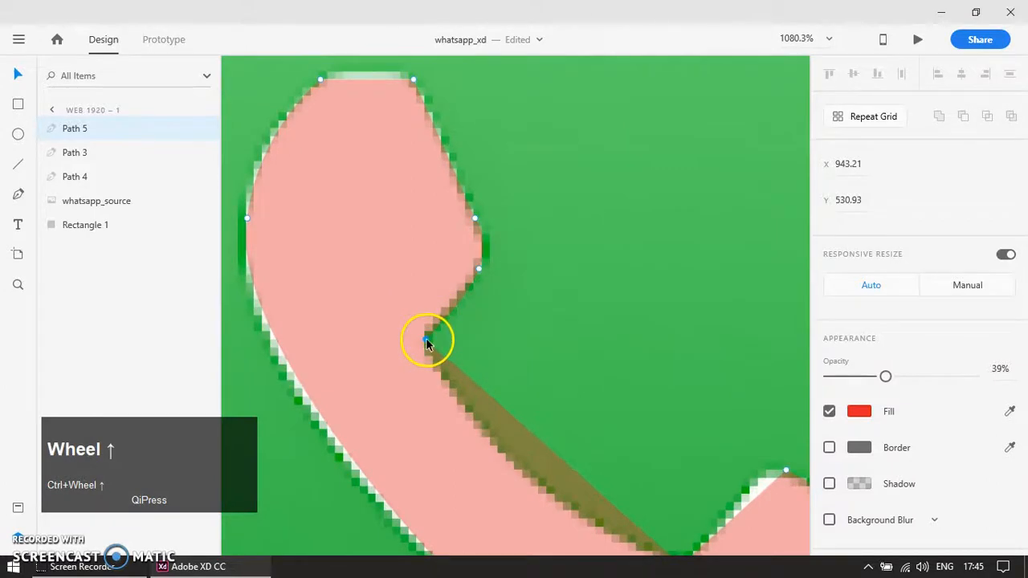
left_click(426, 341)
left_click_drag(373, 267, 394, 279)
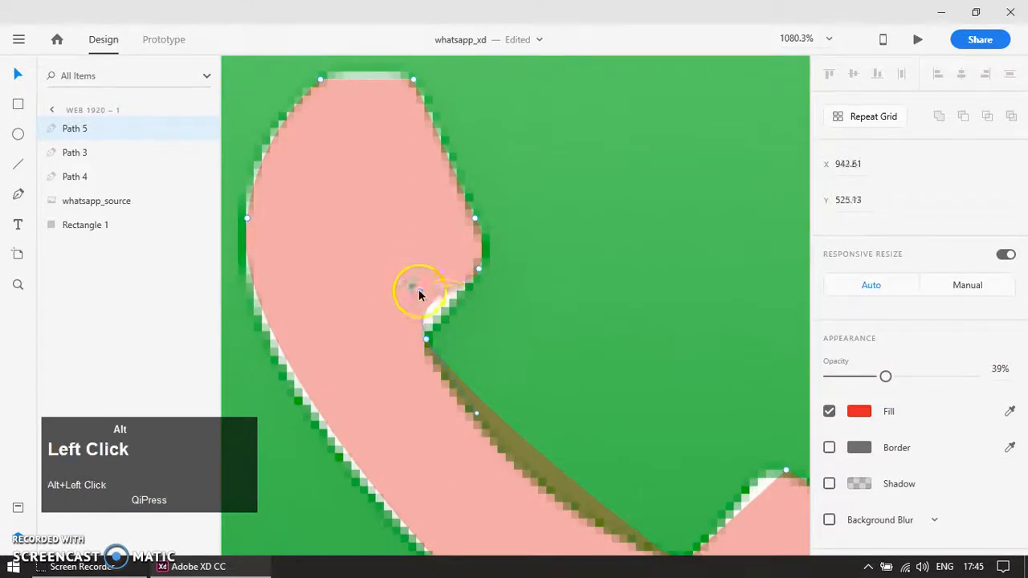
left_click_drag(448, 308, 444, 303)
scroll(513, 343, "down", 3, "ctrl")
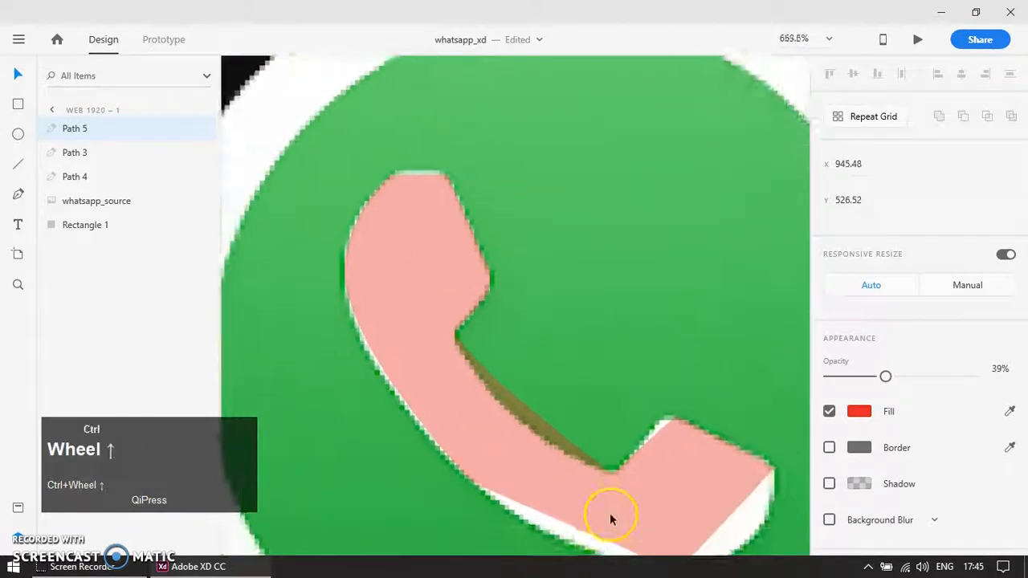
scroll(608, 468, "up", 3, "ctrl")
left_click_drag(475, 340, 359, 223)
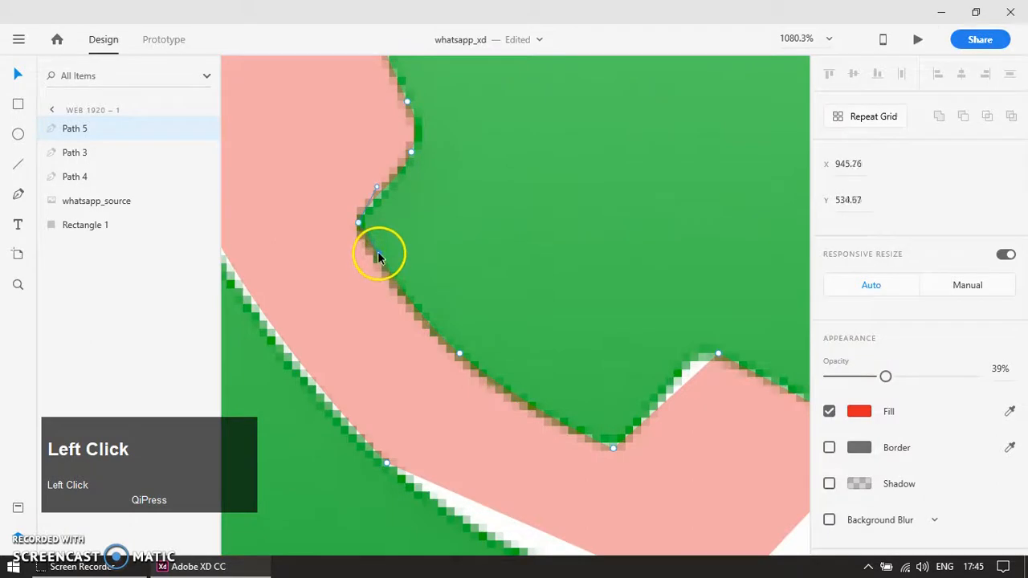
Round the mouthpiece's inner upper corner with an added anchor and curve handles that match the source
scroll(635, 382, "down", 2, "ctrl")
scroll(581, 317, "up", 2, "ctrl")
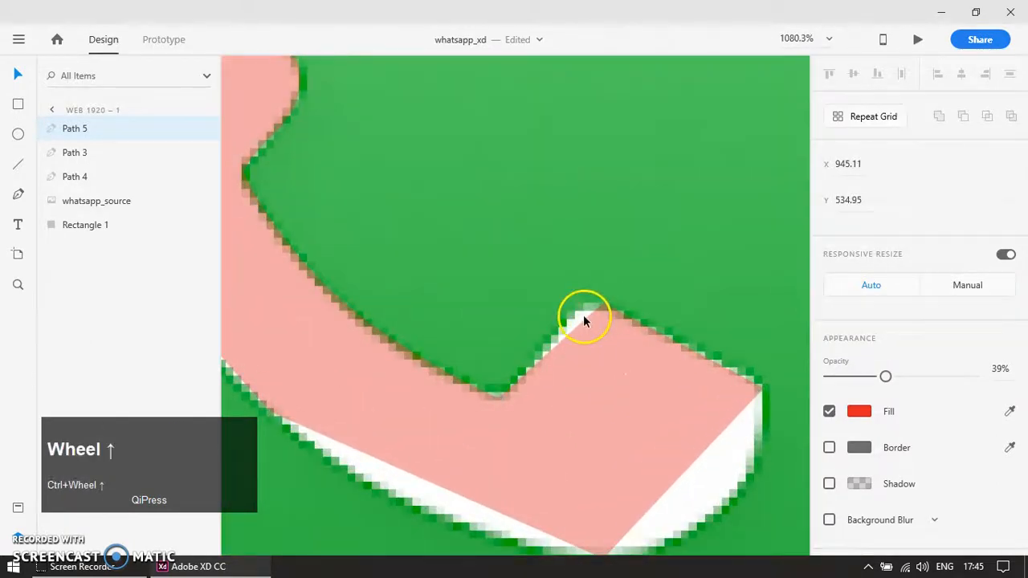
left_click_drag(603, 304, 544, 347)
scroll(585, 316, "up", 1, "ctrl")
key("alt")
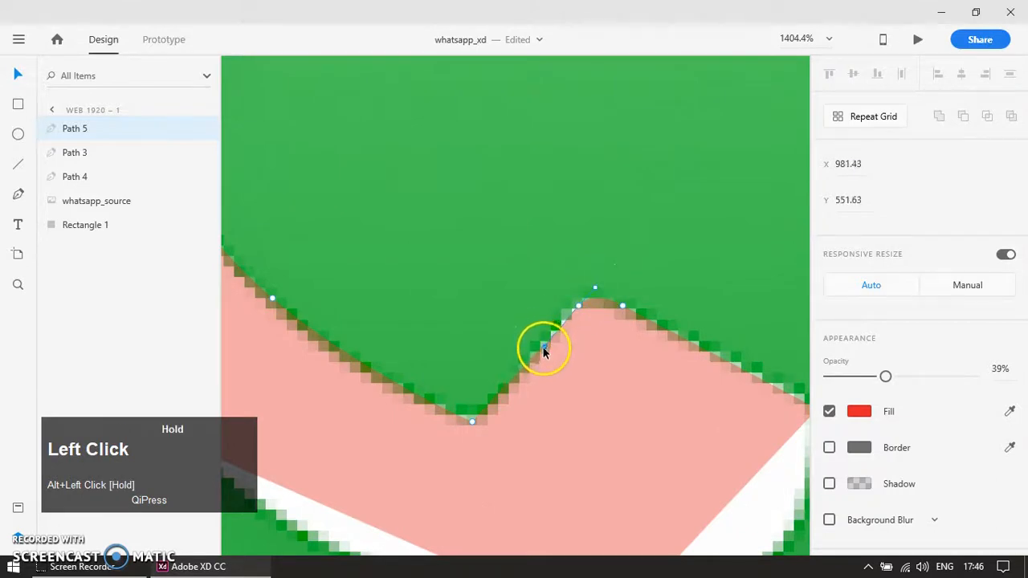
Convert the mouthpiece's bottom anchor to a smooth point and extend its handles to follow the source's rounded end
scroll(514, 357, "down", 3, "ctrl")
scroll(552, 482, "up", 2, "ctrl")
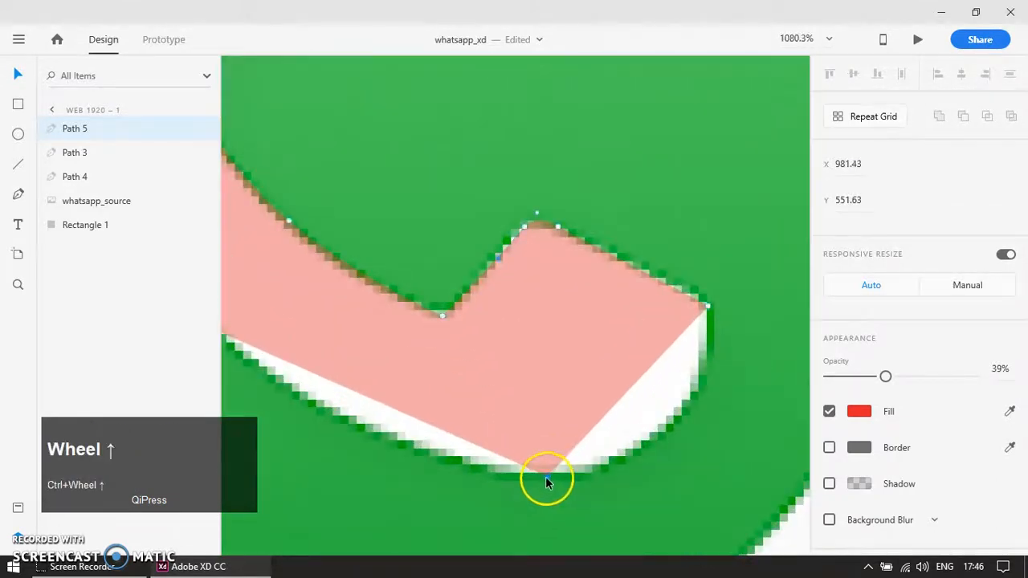
double_click(546, 479)
left_click_drag(670, 470, 711, 483)
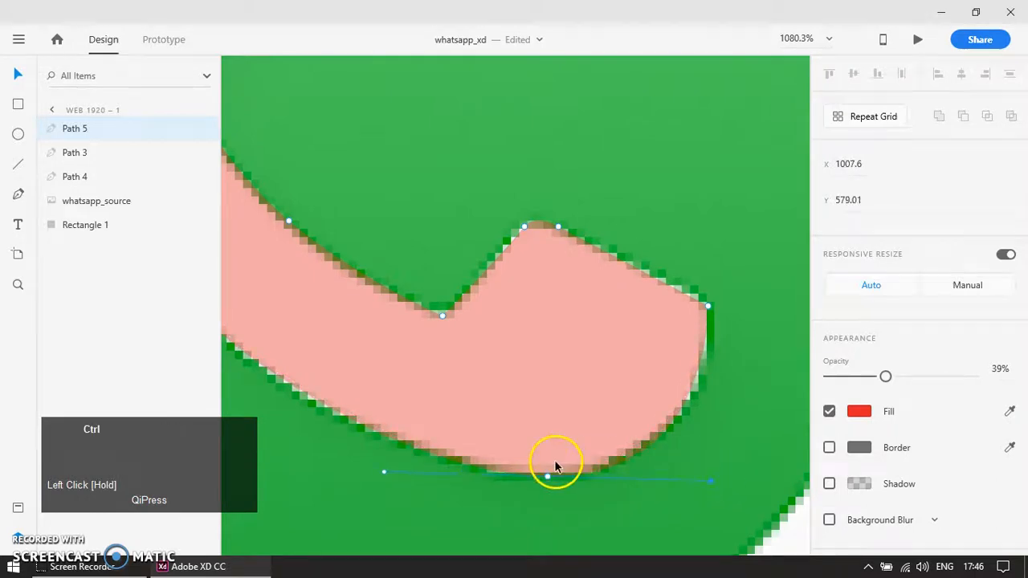
Fine-tune the handset's outer edge by adjusting the earpiece's side curve and the lower outer anchor
scroll(572, 469, "down", 2, "ctrl")
left_click_drag(330, 415, 352, 386)
scroll(351, 386, "down", 2, "ctrl")
left_click(257, 219)
left_click_drag(248, 274, 252, 283)
scroll(233, 221, "up", 2)
left_click(265, 221)
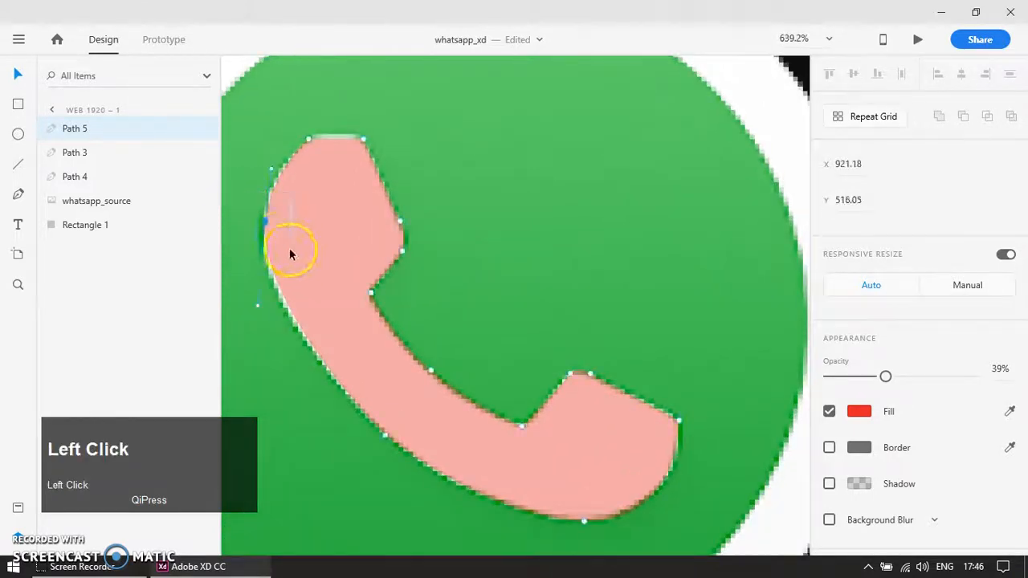
left_click_drag(339, 446, 376, 427)
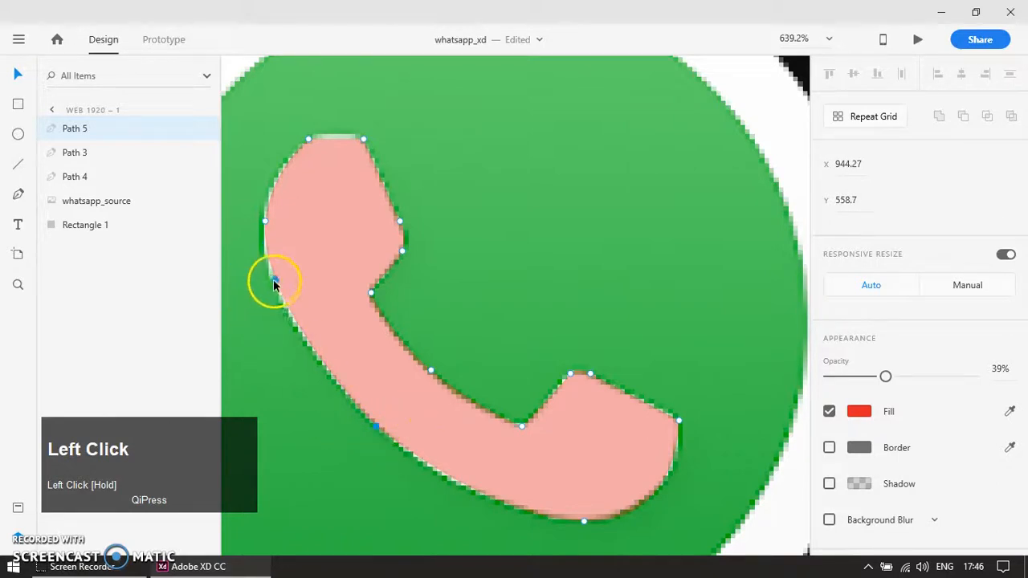
left_click_drag(276, 291, 271, 289)
key("ctrl+z")
Draw a rectangle spanning the source bubble's outer width, and pull its left side in to the handset's mouthpiece
scroll(379, 387, "down", 4)
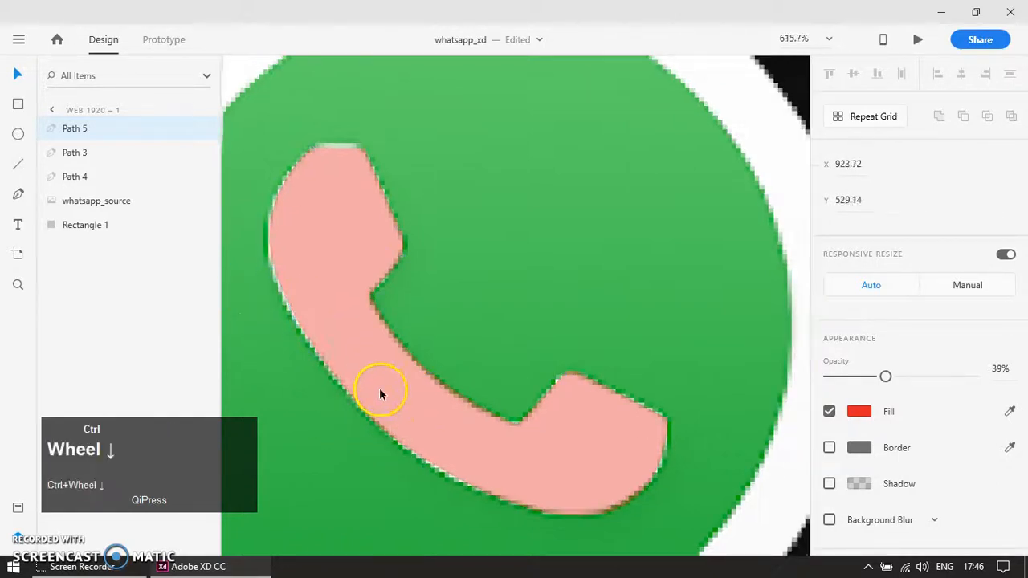
scroll(382, 389, "down", 1)
key("v")
left_click(310, 372, "ctrl")
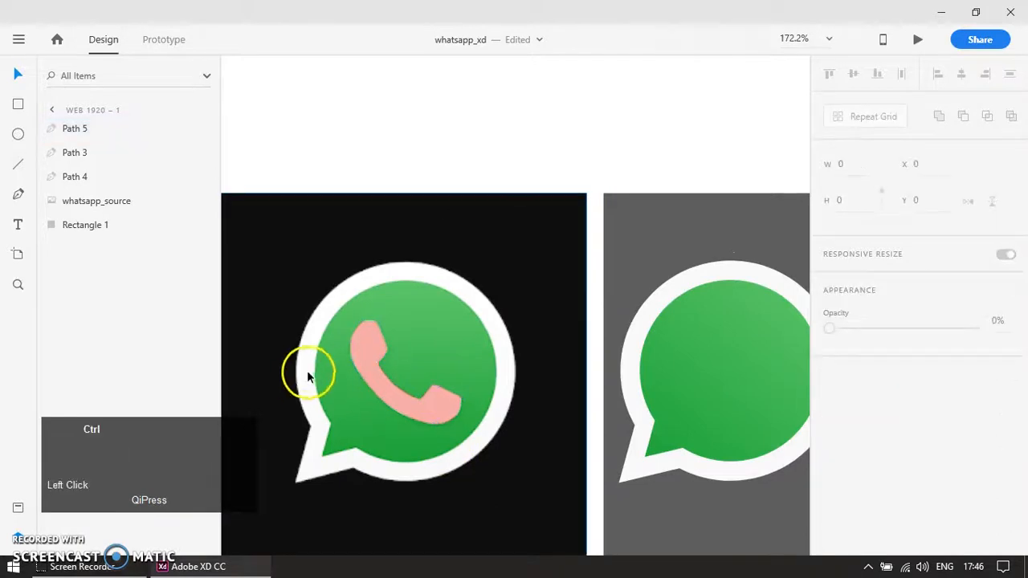
scroll(313, 372, "down", 1)
scroll(313, 373, "down", 1)
scroll(310, 378, "up", 3)
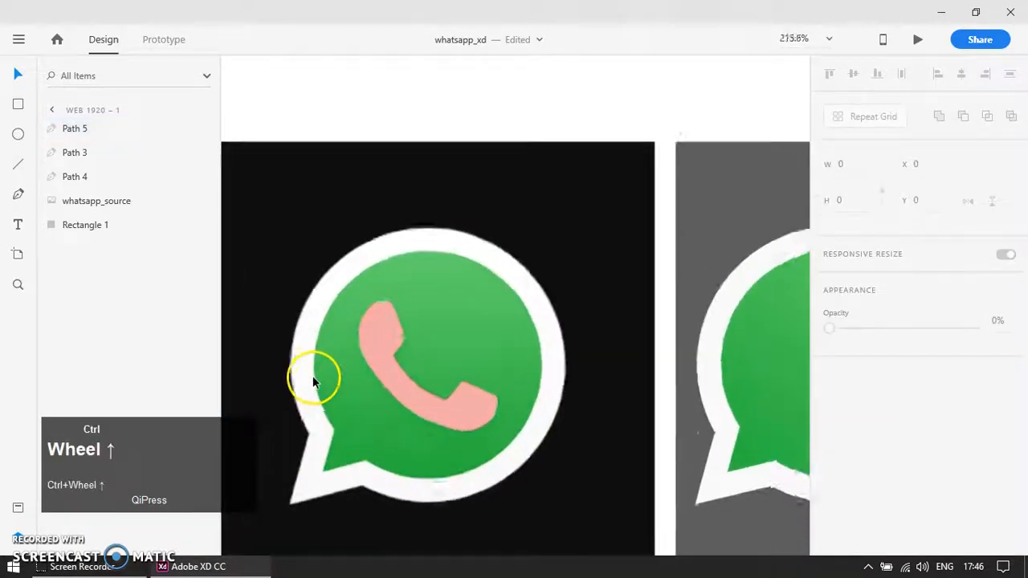
key("r")
left_click_drag(292, 334, 574, 400)
left_click_drag(292, 367, 482, 388)
Group the handset path with the rectangle and align the group to the right edge of the redrawn outer bubble
key("v")
left_click(451, 420, "shift")
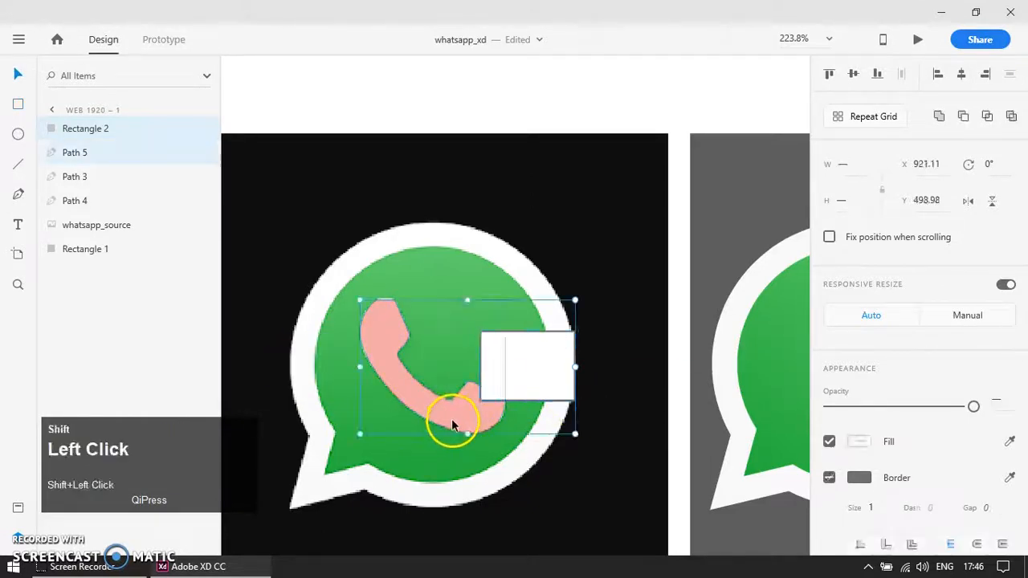
scroll(393, 385, "down", 1)
key("ctrl+g")
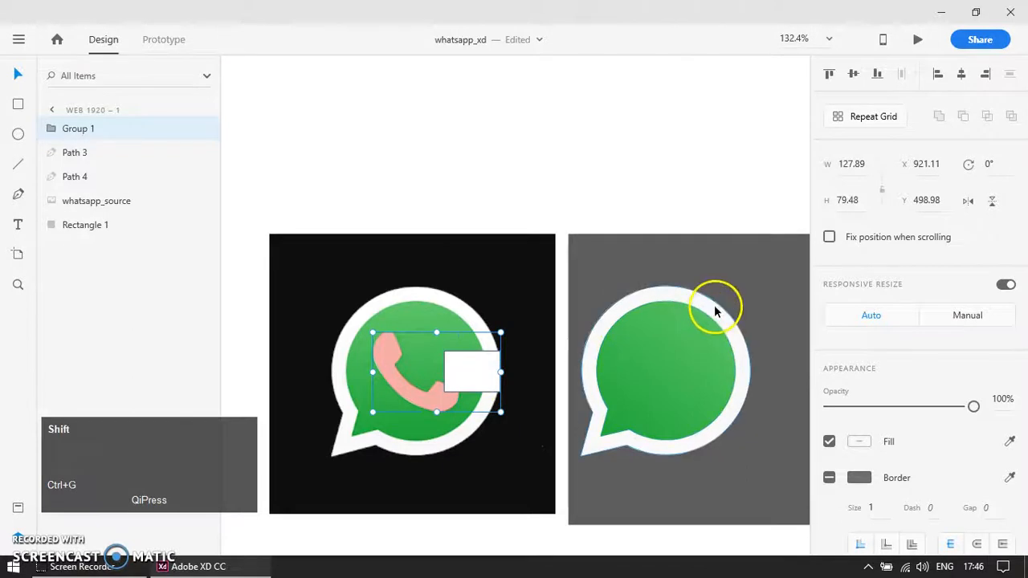
left_click(714, 306, "shift")
left_click(986, 74)
Delete the helper rectangle from inside the handset group
left_click(702, 119)
left_click(719, 372, "ctrl")
key("Delete")
Ungroup the handset so its path stands alone on the artboard
left_click(699, 396)
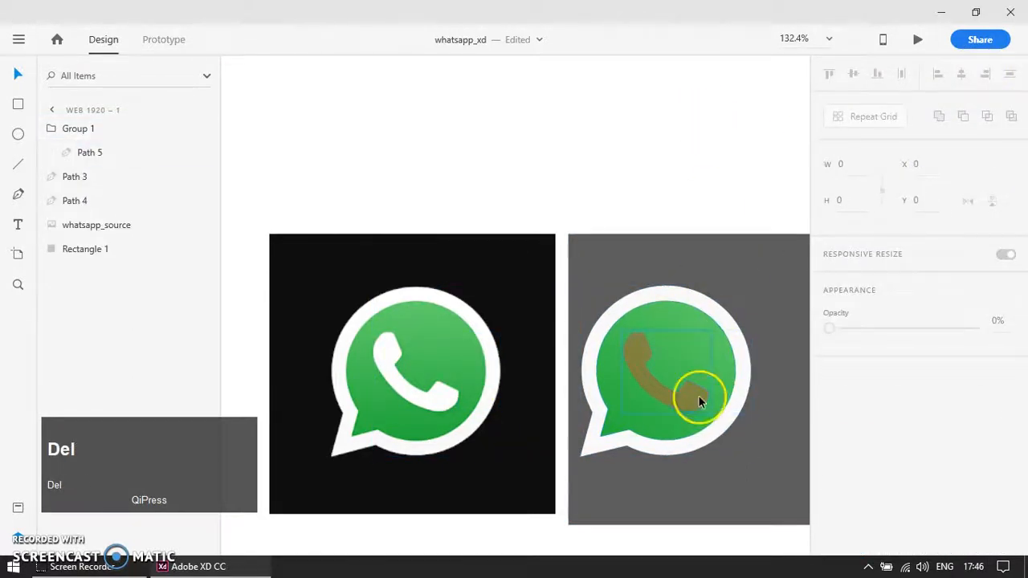
key("ctrl+shift+g")
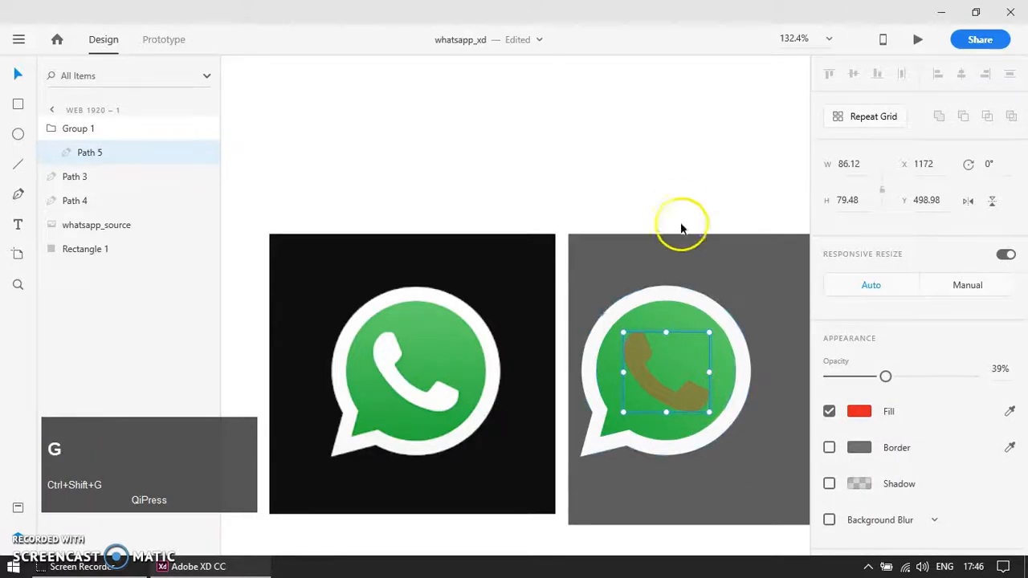
left_click(681, 408)
right_click(685, 406)
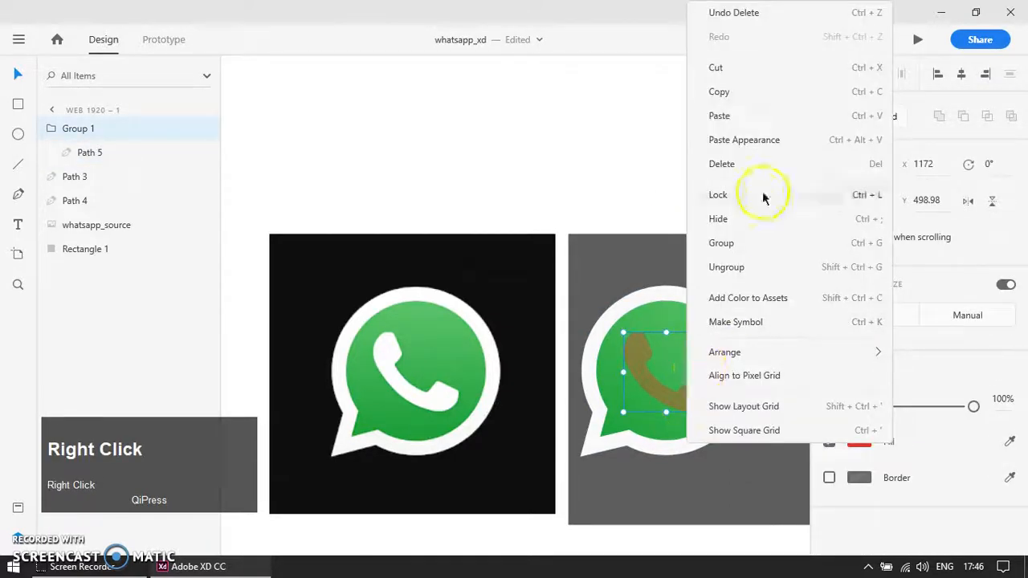
left_click(795, 267)
Fill the handset with the white sampled from the source image's handset and raise its opacity to 100%
left_click(698, 400)
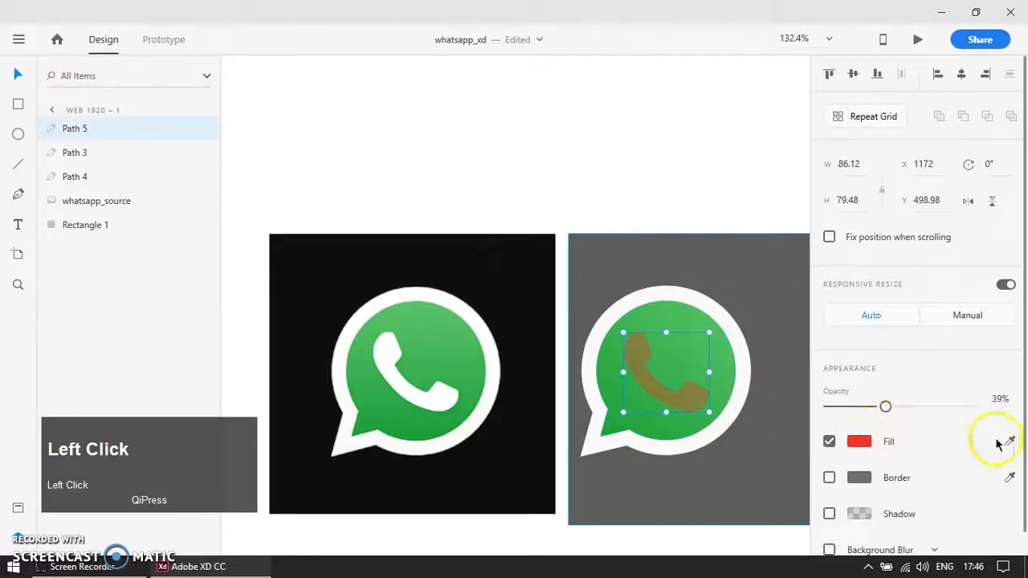
left_click(441, 396)
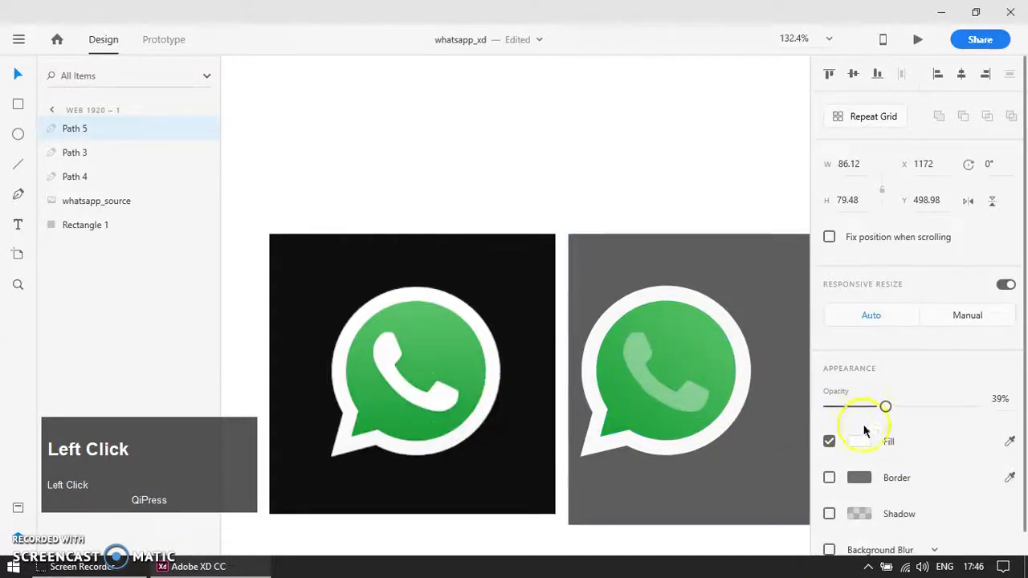
left_click_drag(885, 408, 1003, 395)
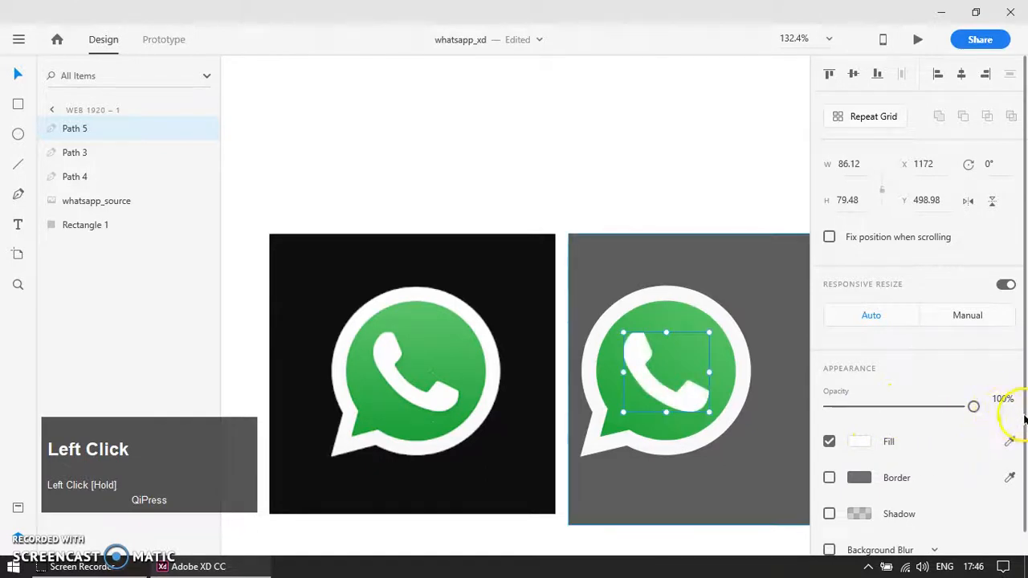
Try a background blur on the handset and undo it
scroll(1022, 482, "down", 1)
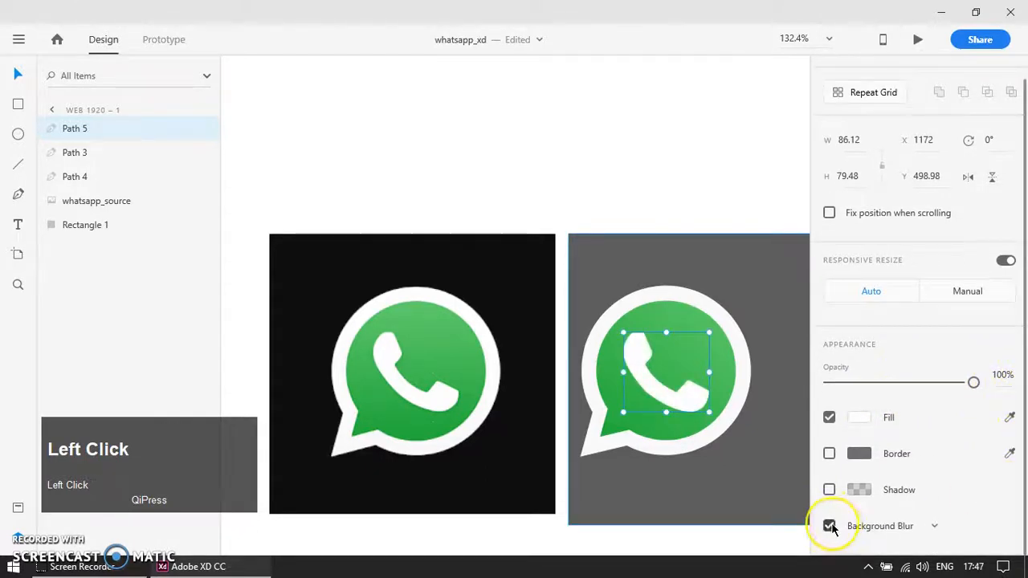
scroll(715, 466, "down", 3)
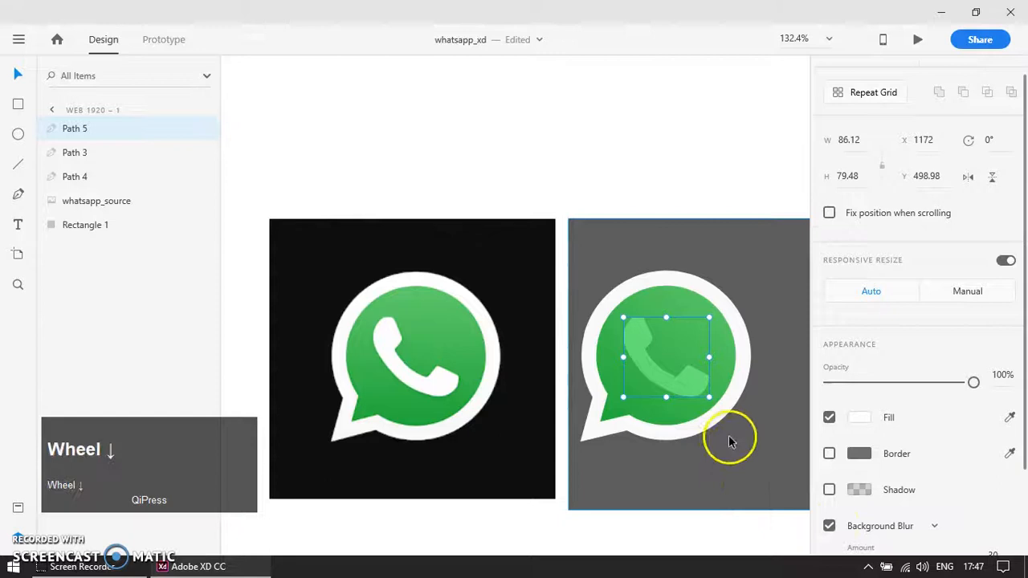
scroll(938, 494, "down", 3)
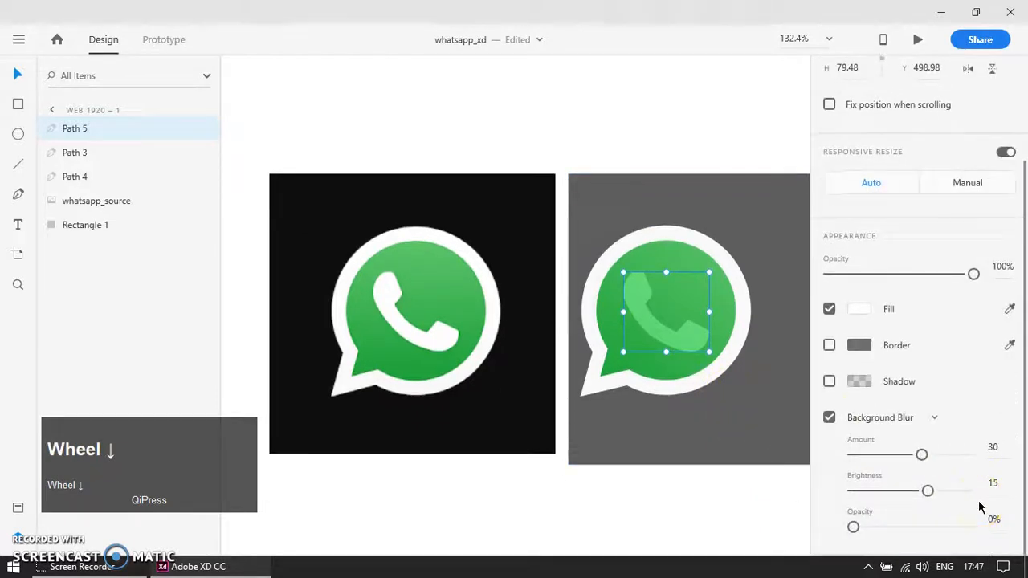
left_click(672, 464)
key("ctrl+z")
left_click(686, 491)
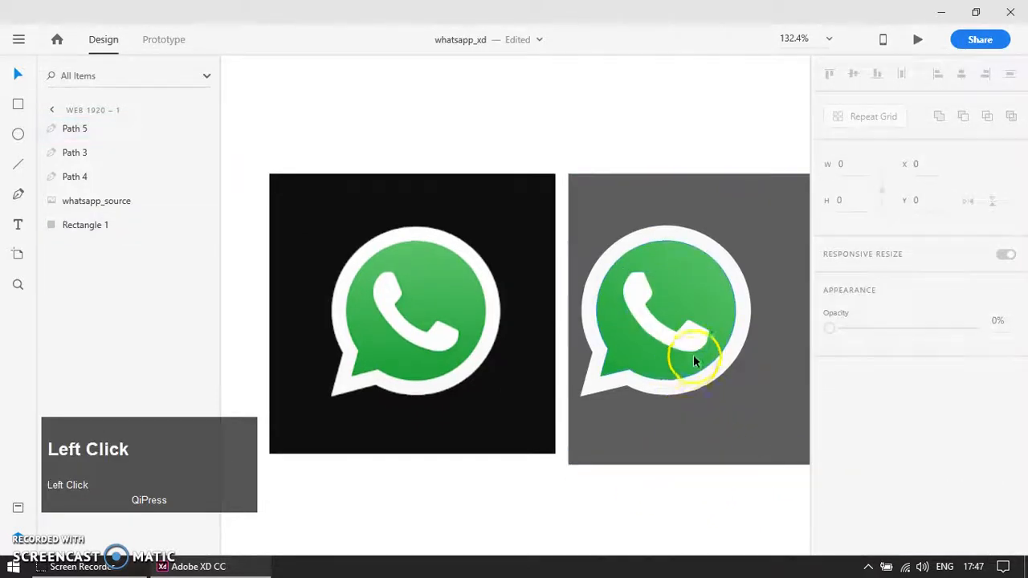
Try duplicating the handset and offsetting the copy toward the bubble's tail, and remove the copy
left_click_drag(693, 347, 712, 378)
key("ctrl+z")
key("ctrl+d")
left_click_drag(688, 341, 667, 371)
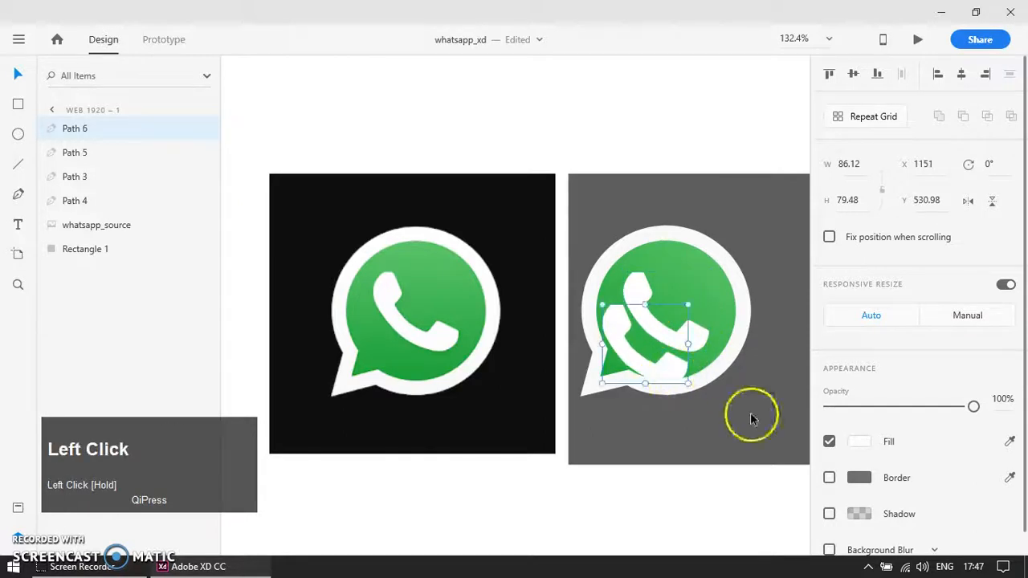
key("Delete")
Add a shadow to the handset with X offset 0, Y offset 1 and blur 4
left_click(679, 341)
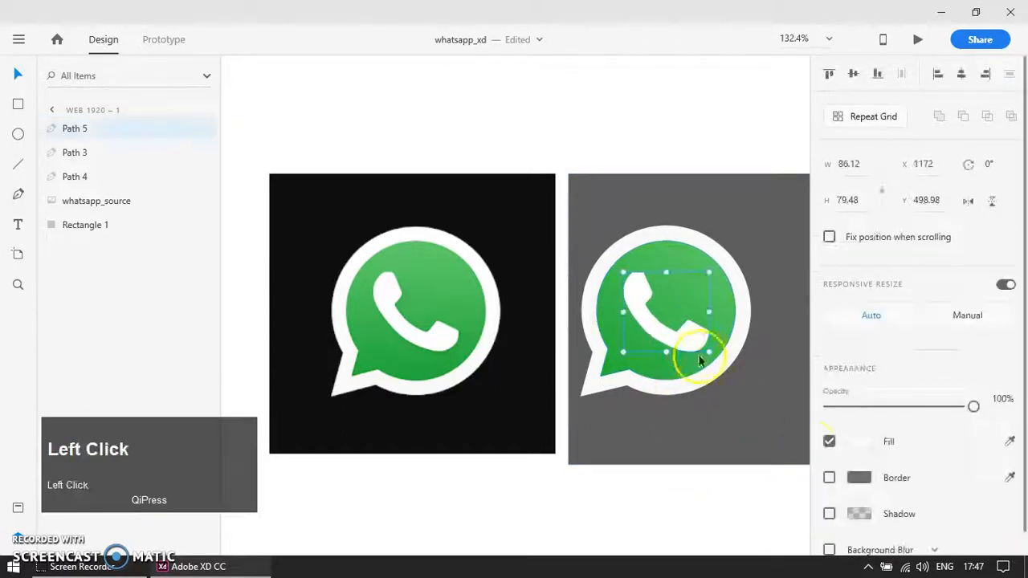
left_click(829, 515)
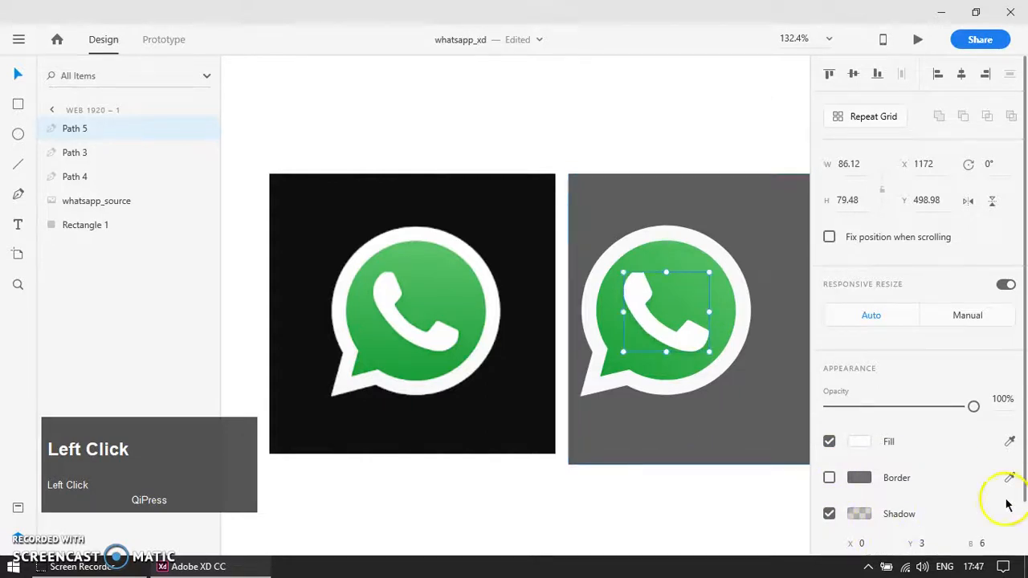
left_click_drag(1025, 487, 1025, 540)
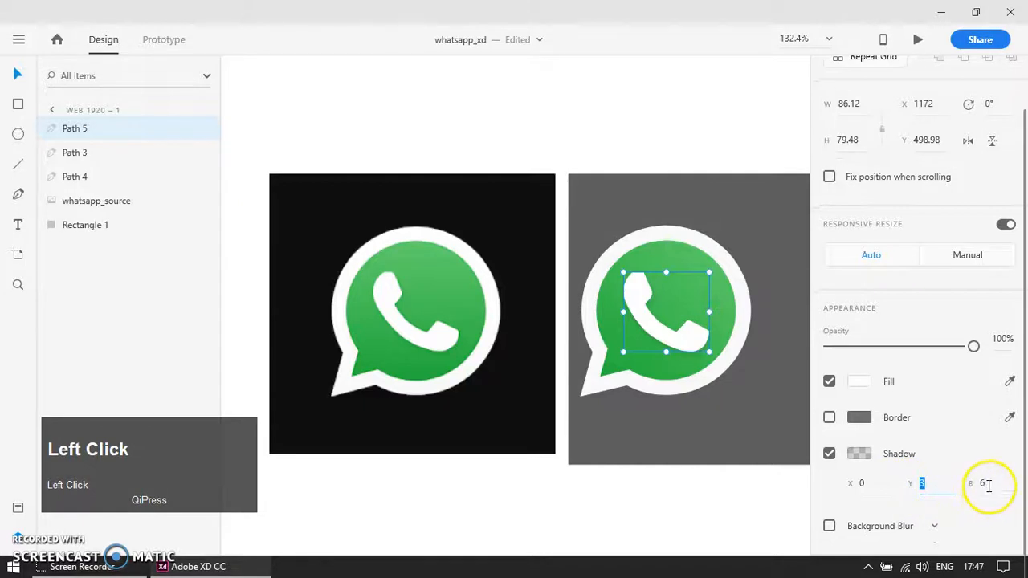
type("2")
left_click(972, 483)
type("4")
left_click(924, 483)
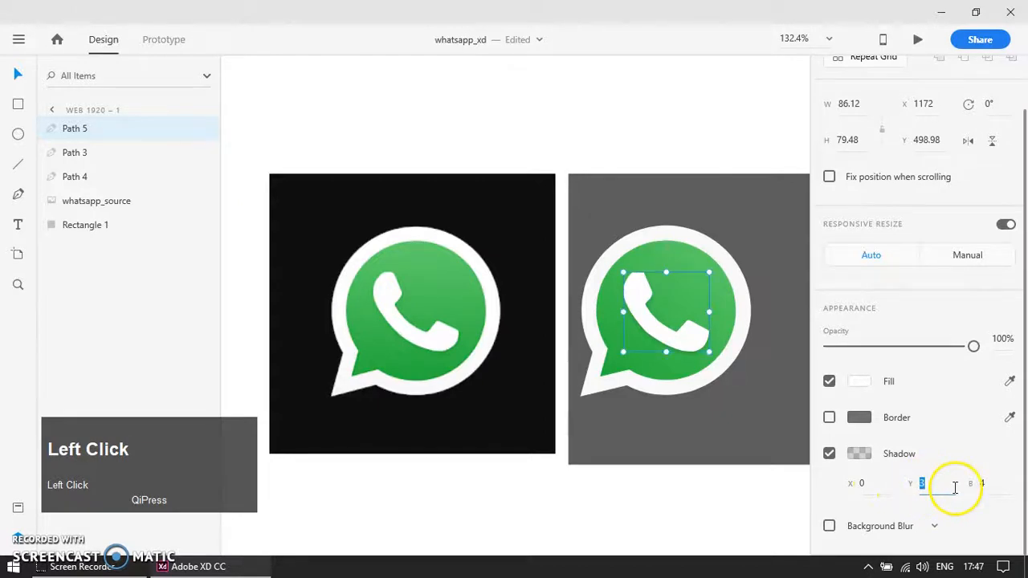
type("2")
left_click(879, 484)
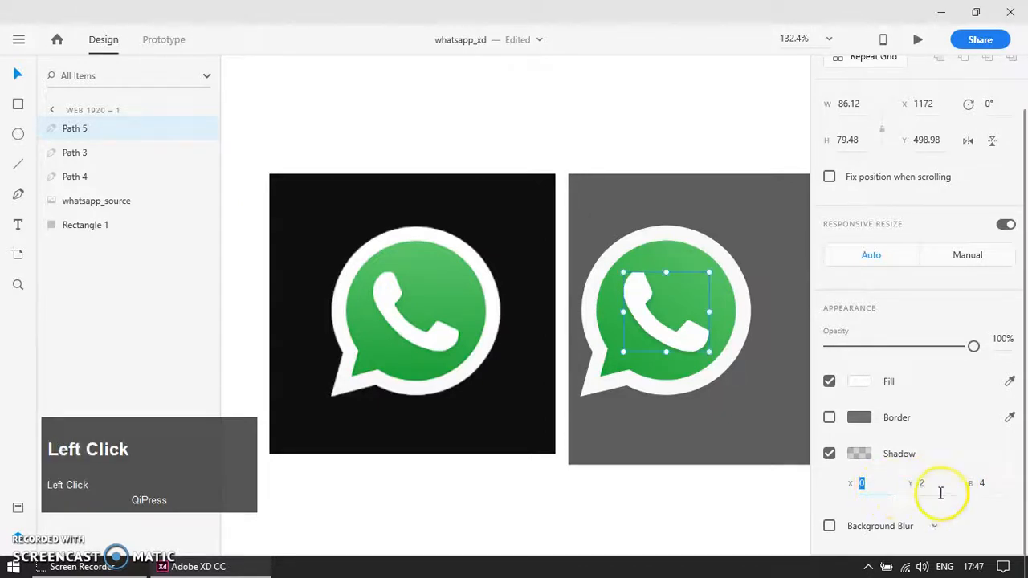
type("1")
left_click(732, 514)
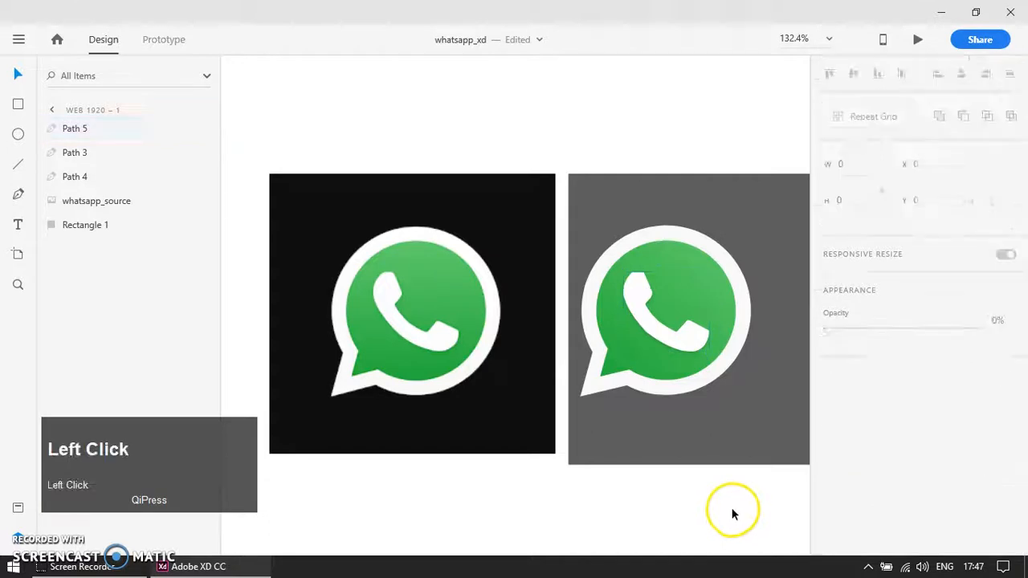
Edit the handset path and delete the middle anchor point on its long outer curve
scroll(692, 398, "up", 3, "ctrl")
left_click(672, 356)
scroll(642, 296, "up", 3, "ctrl")
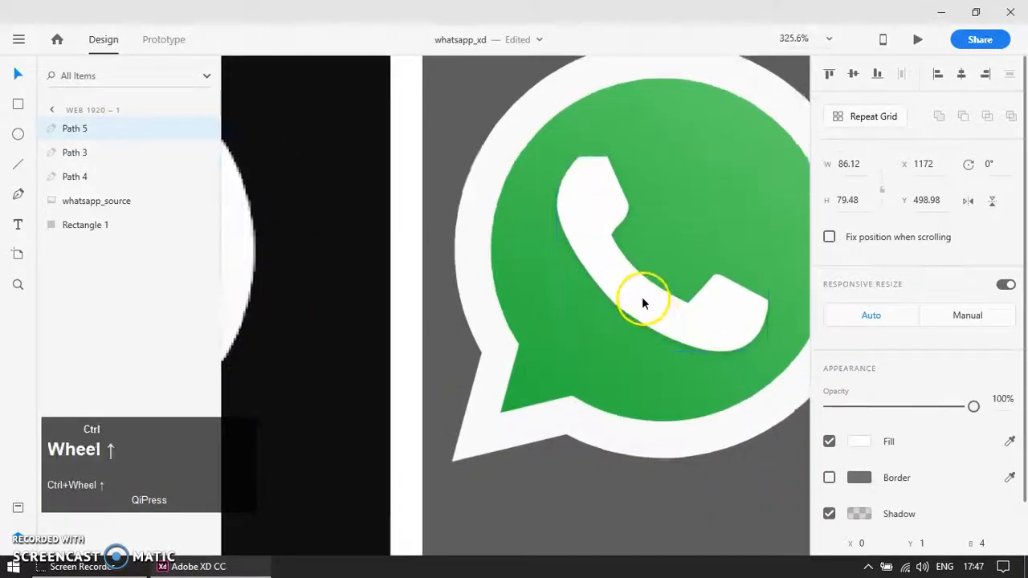
double_click(621, 302)
left_click(600, 304)
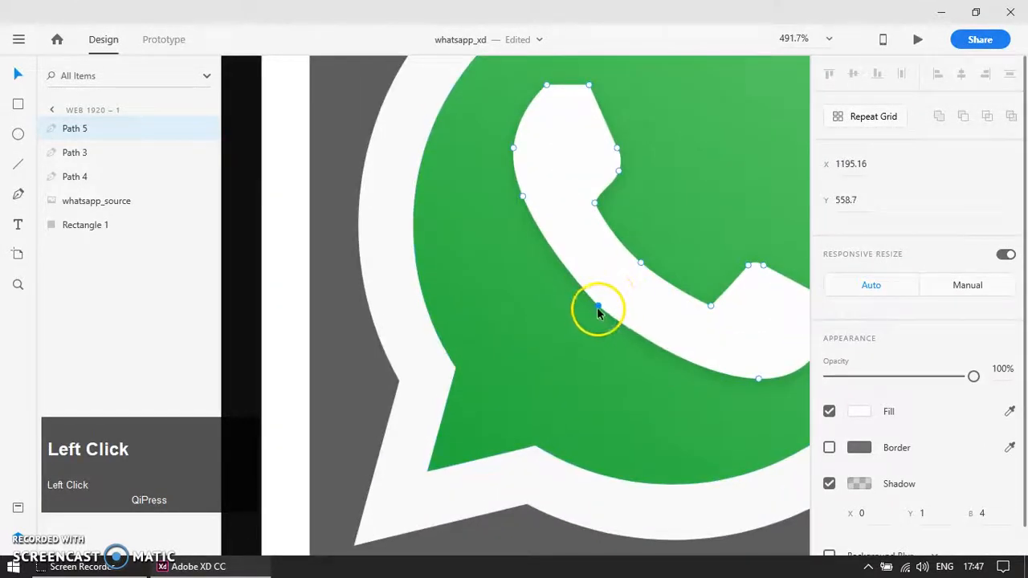
double_click(597, 305)
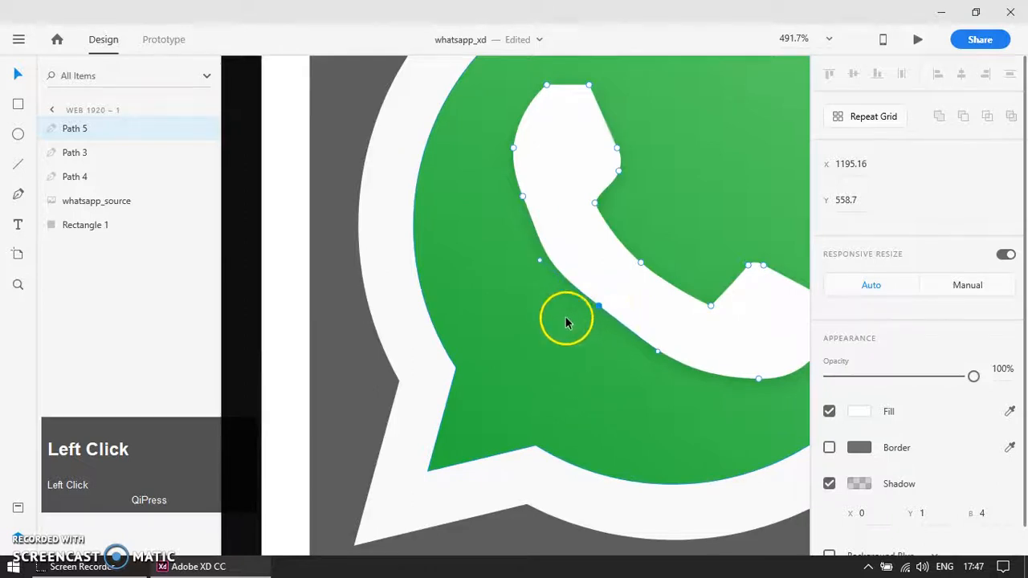
left_click_drag(620, 301, 619, 301)
key("Delete")
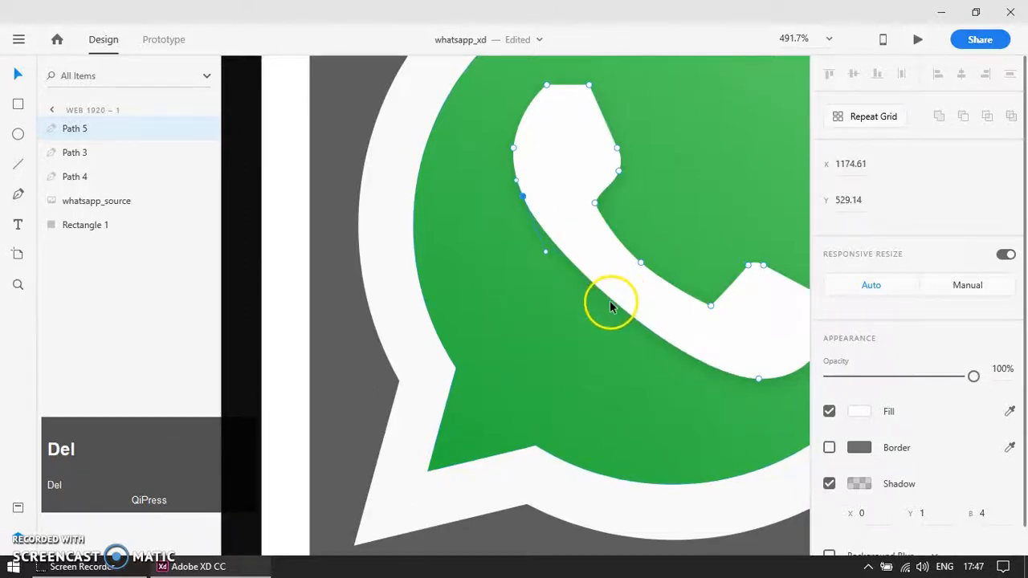
Adjust the curve handles of the two anchors bounding the handset's long outer edge
left_click(544, 258)
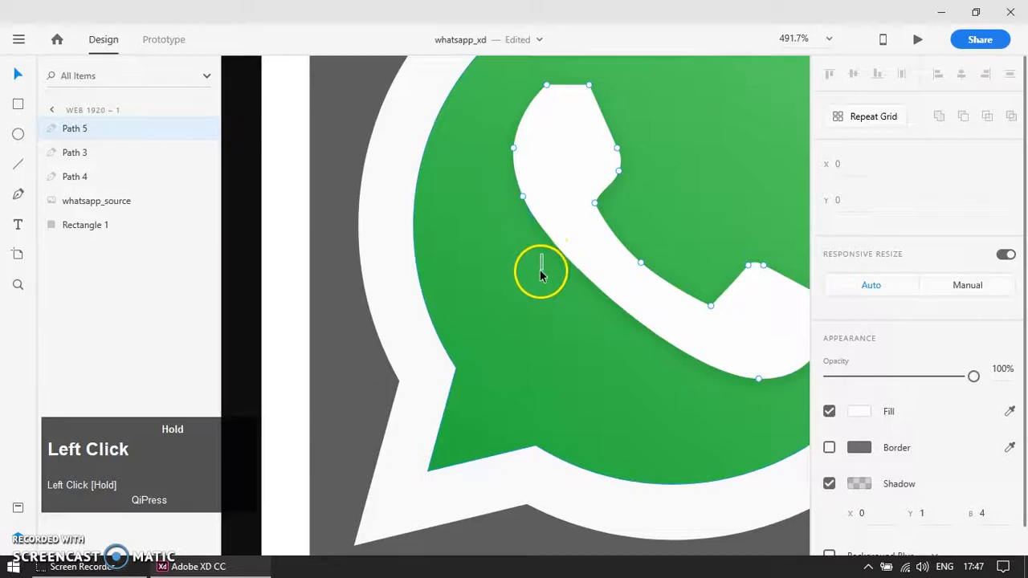
left_click_drag(502, 219, 534, 188)
left_click_drag(734, 406, 650, 375)
scroll(647, 378, "down", 4)
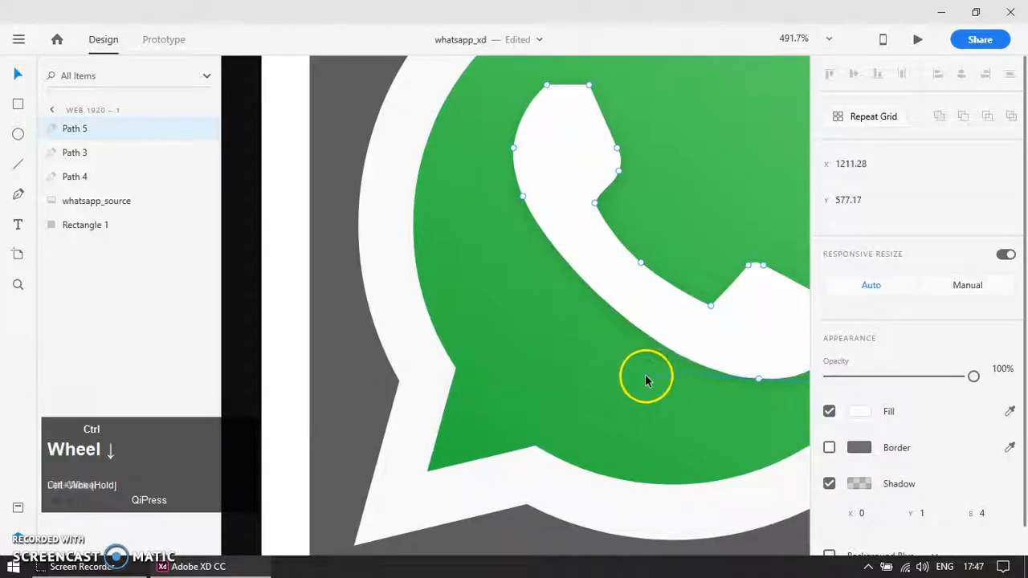
key("ctrl+z")
scroll(672, 387, "down", 3)
left_click(640, 522)
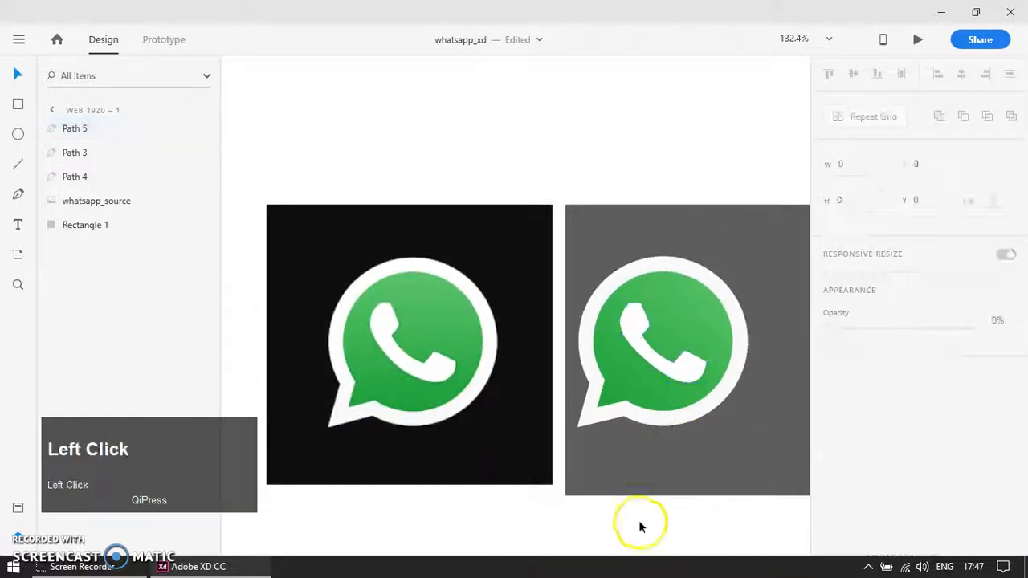
Move the handset onto the source image's handset and change its fill to red
left_click_drag(693, 381, 436, 372)
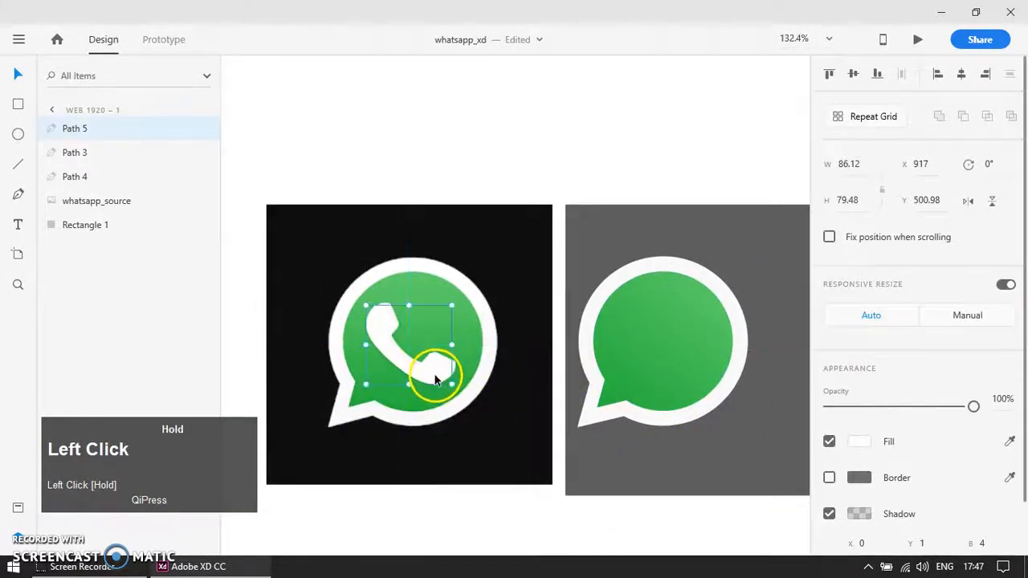
scroll(466, 393, "up", 1)
left_click(860, 441)
left_click(738, 351)
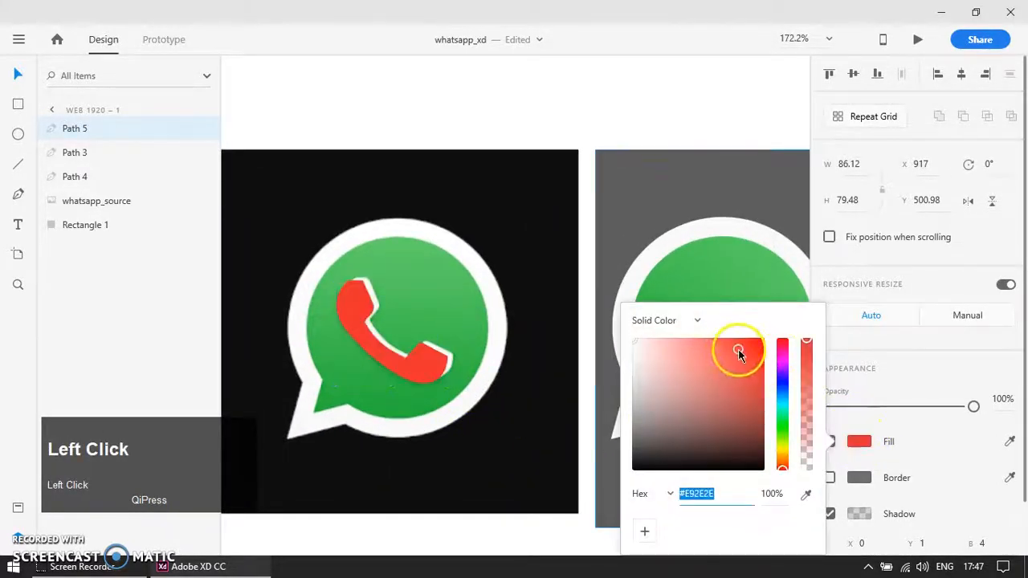
Nudge the red handset into alignment with the source handset at X 921, Y 498.98
scroll(373, 379, "up", 4)
left_click_drag(434, 399, 447, 392)
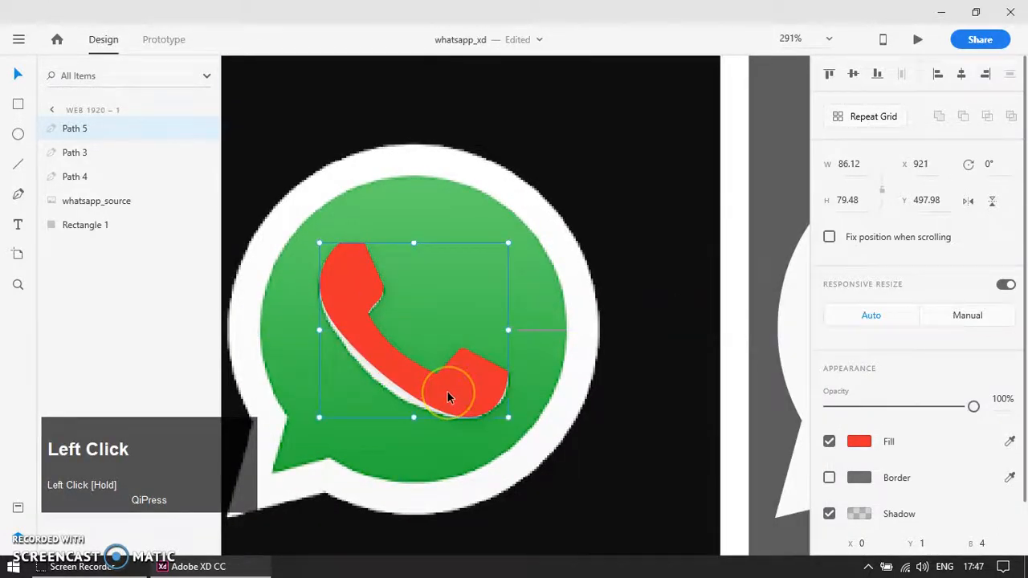
key("Right")
key("Left")
Reshape the handset's outer curve to match the source by extending the handles of its upper side anchor and lower anchor
left_click(351, 299)
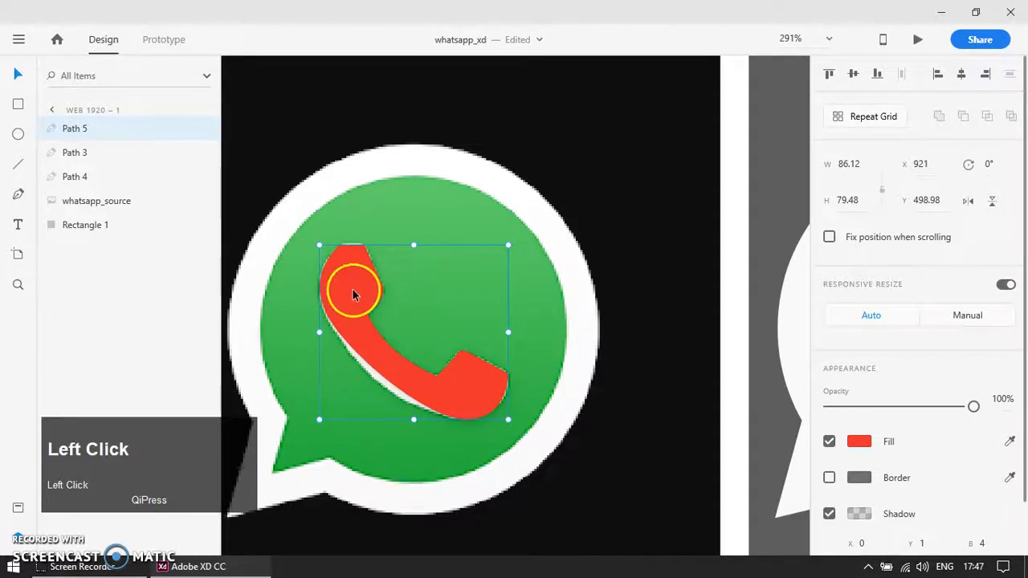
double_click(352, 291)
left_click(325, 311)
scroll(363, 394, "up", 1)
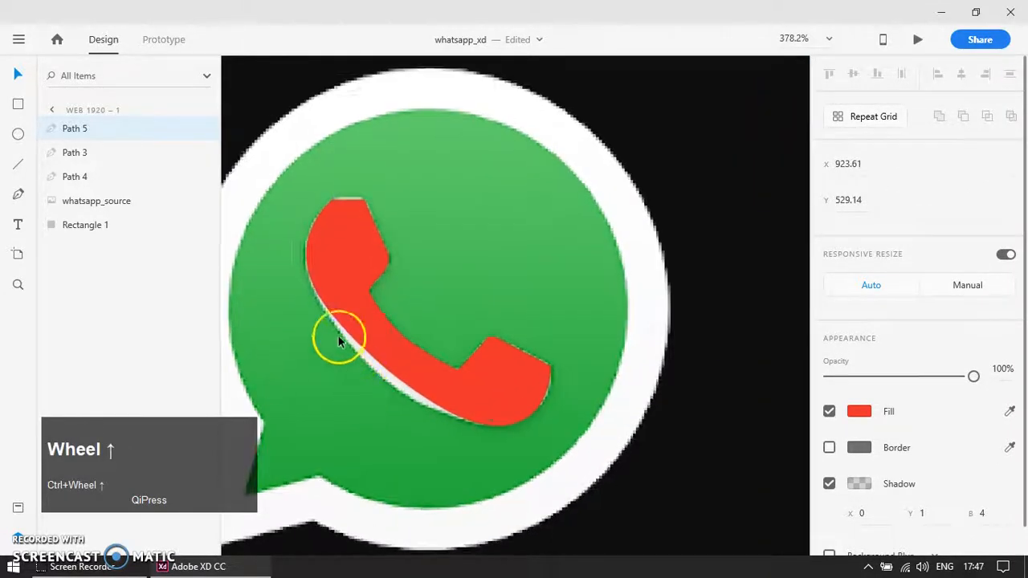
left_click_drag(330, 329, 331, 348)
left_click(495, 425)
left_click_drag(437, 428, 514, 419)
key("ctrl+z")
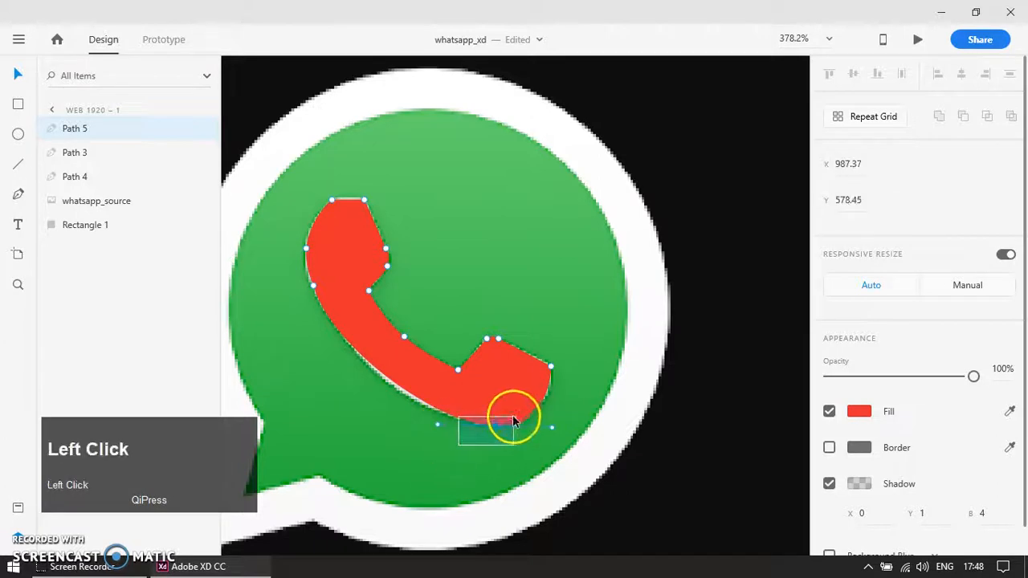
left_click_drag(436, 422, 419, 421)
scroll(429, 331, "down", 1)
scroll(430, 338, "down", 4)
left_click(505, 398)
Draw a helper rectangle about 48 by 56 from the handset's mouthpiece to the source bubble's outer right edge
key("z")
left_click_drag(409, 293, 569, 406)
key("r")
left_click_drag(455, 207, 596, 371)
scroll(514, 353, "down", 5)
Group the red handset with the helper rectangle and align the group to the redrawn outer bubble's right edge
key("v")
left_click(438, 354, "shift")
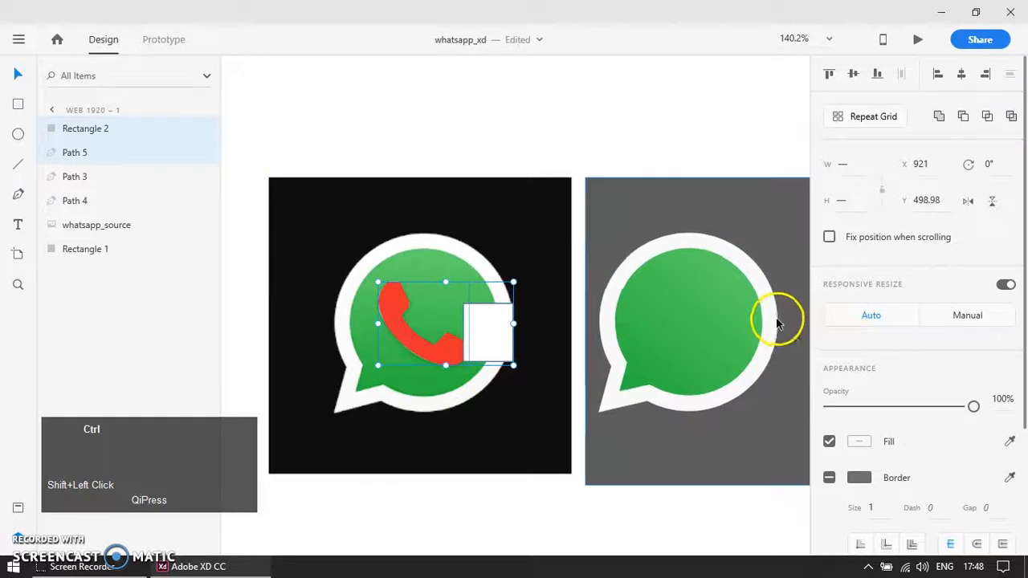
key("ctrl+g")
left_click(755, 276, "shift")
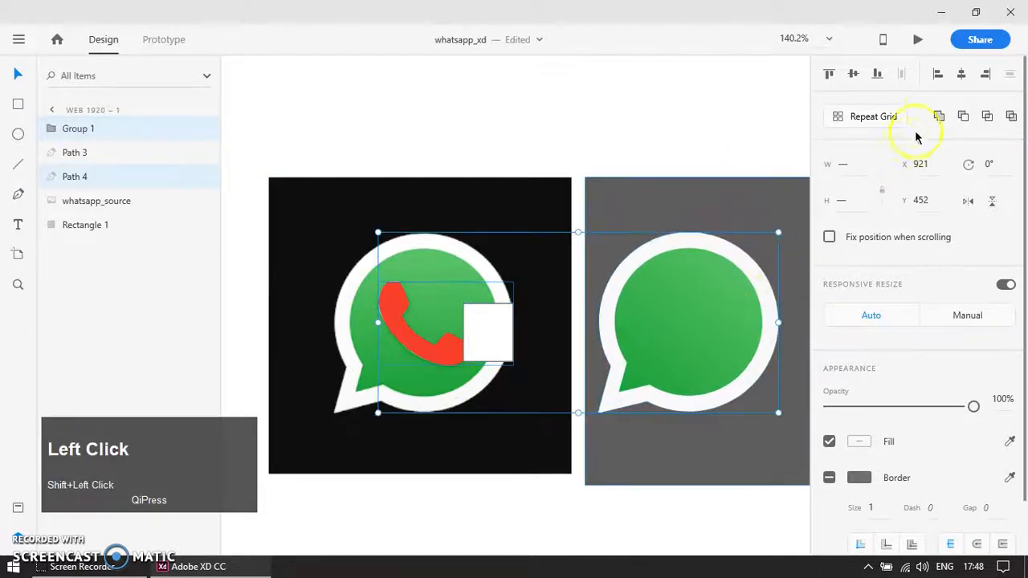
left_click(986, 74)
Ungroup the handset and helper rectangle and delete the rectangle, keeping the handset in its aligned position
left_click(693, 318)
left_click(672, 345)
key("ctrl+shift+g")
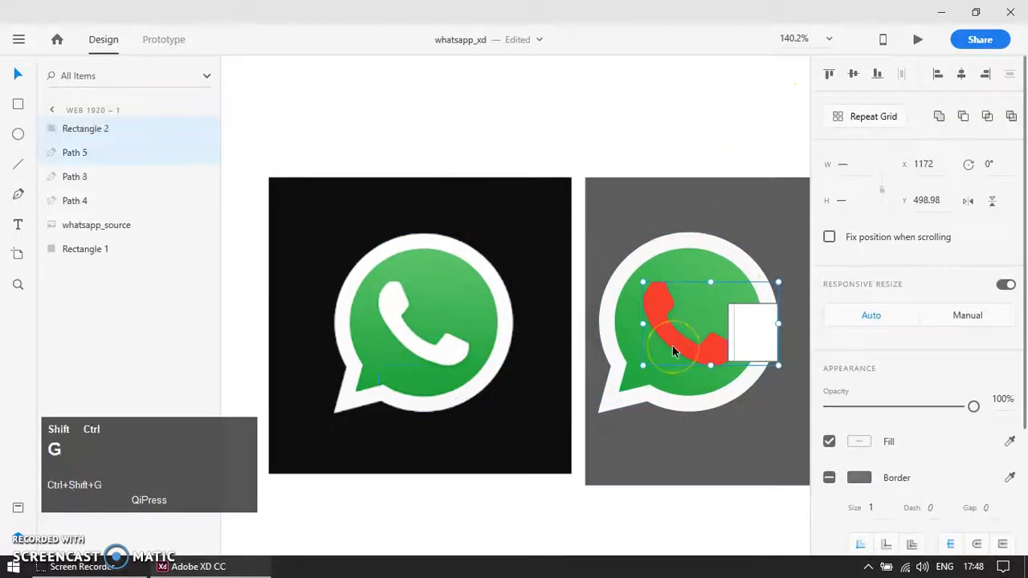
left_click(710, 131)
left_click(747, 326)
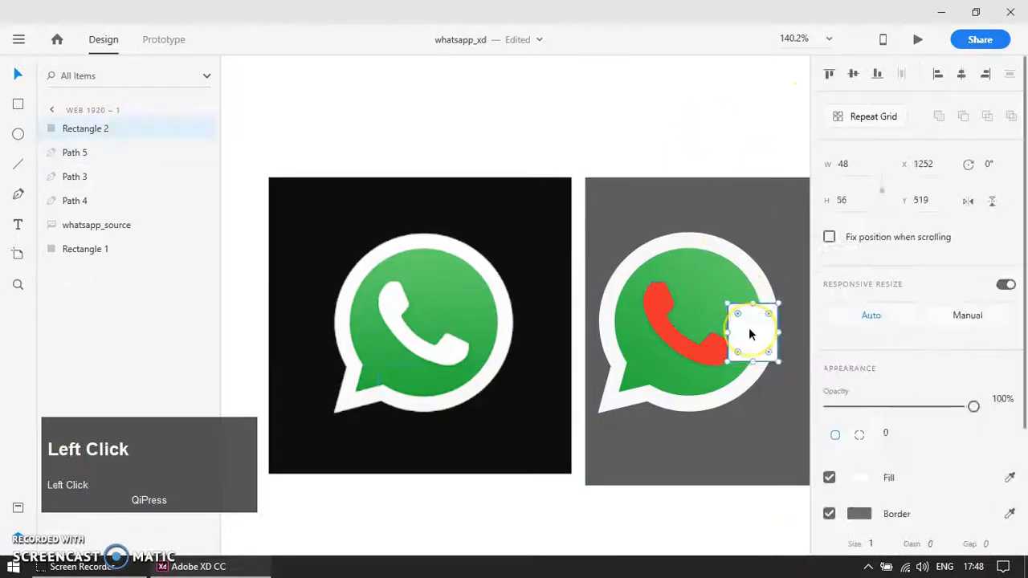
key("Delete")
left_click_drag(715, 345, 764, 394)
key("ctrl+z")
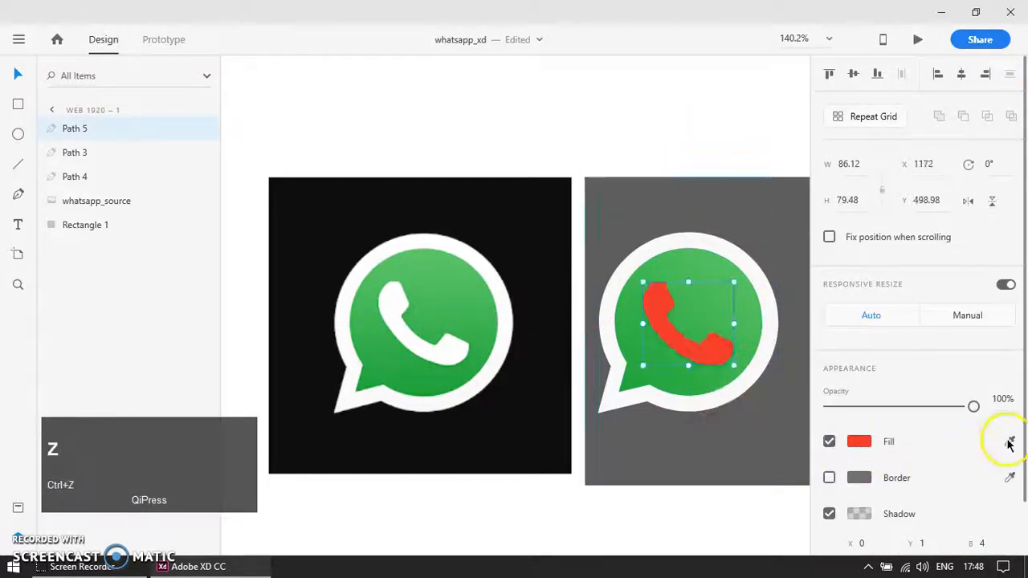
Recolor the red handset by sampling the white of the source image's handset as its fill
left_click(1010, 444)
left_click(459, 349)
left_click(562, 157)
scroll(479, 204, "down", 2)
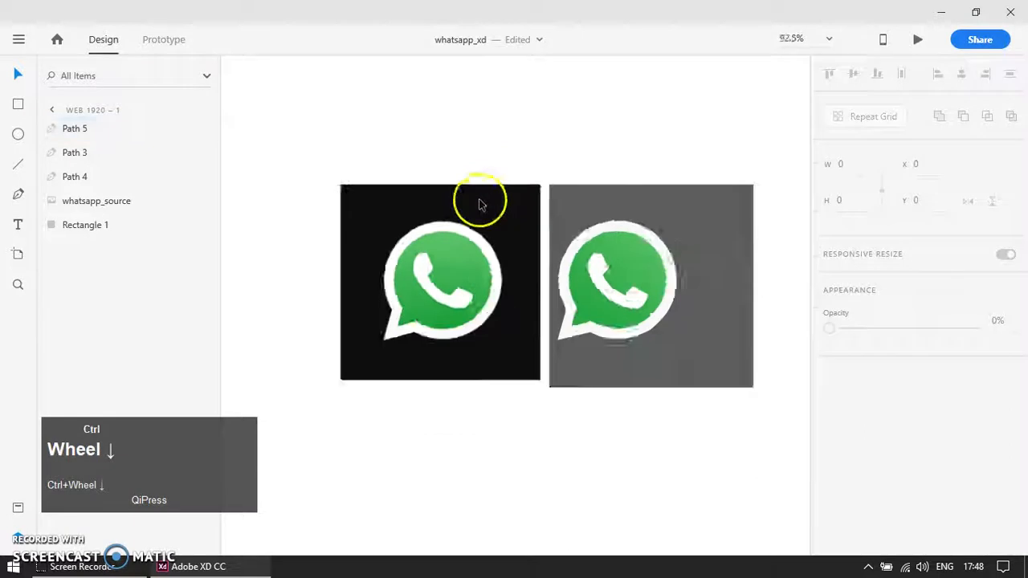
scroll(480, 204, "down", 1)
left_click(547, 393)
Group the redrawn handset with the inner and outer bubble paths into a single logo group
left_click_drag(696, 153, 528, 211)
left_click(638, 268, "shift")
left_click_drag(638, 268, 617, 315)
key("ctrl+z")
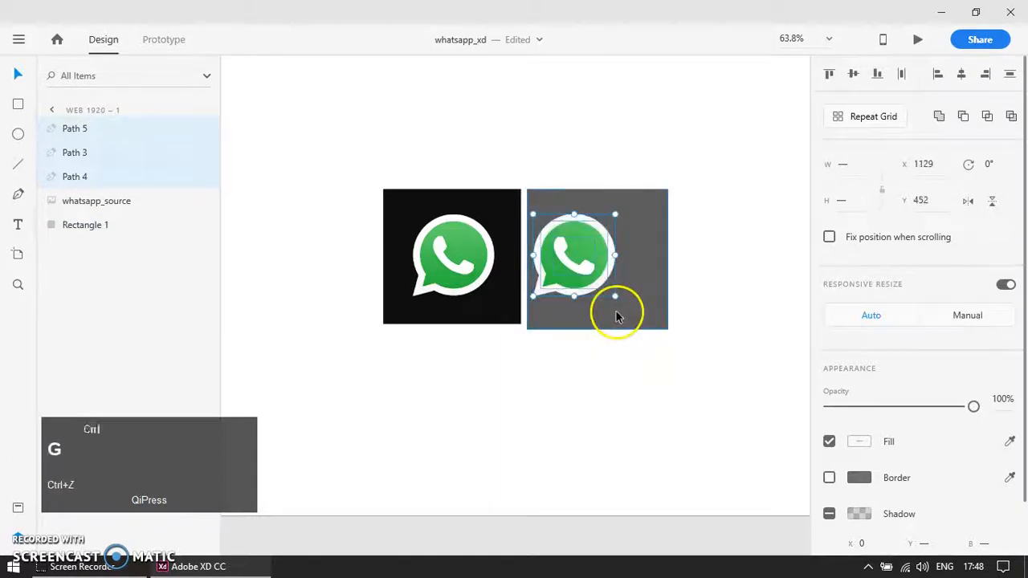
key("ctrl+g")
left_click(601, 374)
Center the logo group on the gray background rectangle both vertically and horizontally
left_click(577, 261)
left_click(645, 270, "shift")
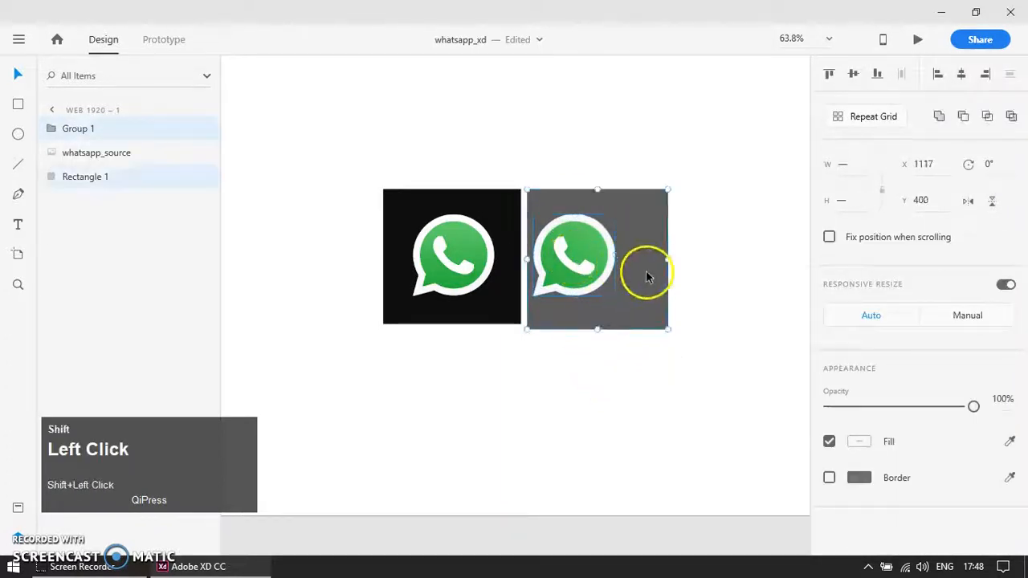
left_click(854, 75)
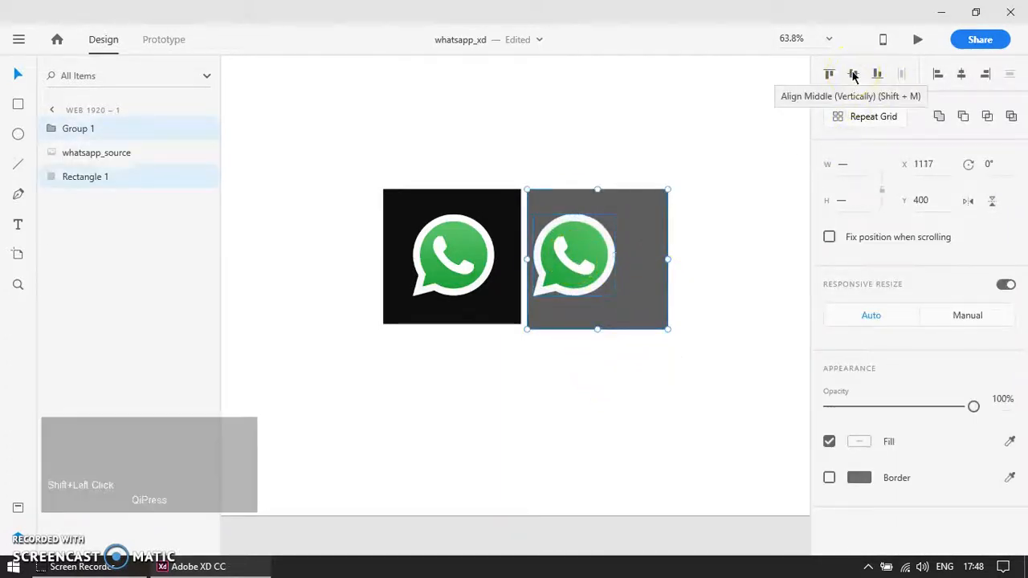
left_click(963, 76)
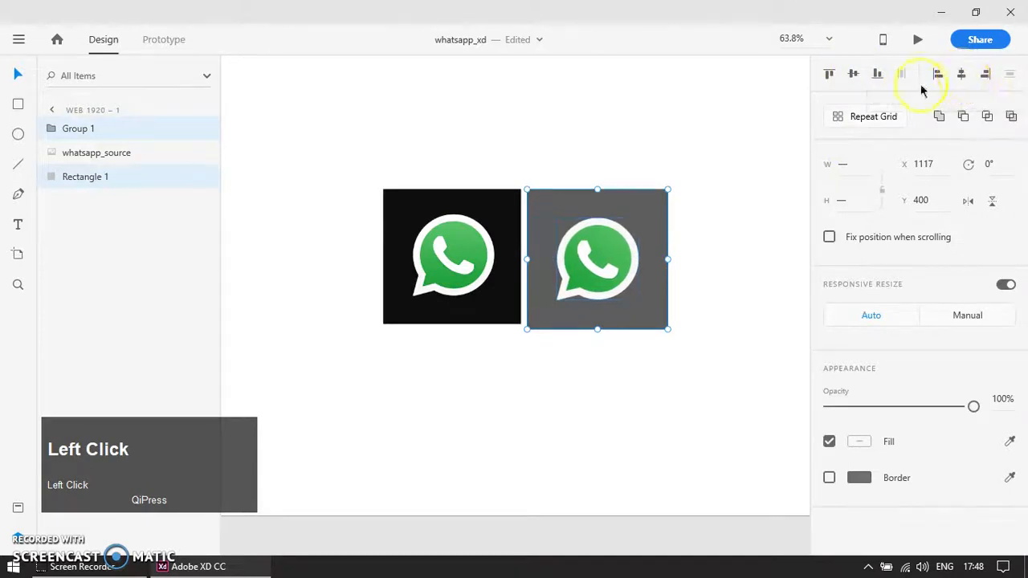
Move the gray rectangle and logo group together slightly to the right, widening the gap from the source image
left_click_drag(670, 176, 517, 347)
left_click_drag(570, 292, 584, 287)
left_click(498, 349)
Add the text label "original" beneath the source image and set its font size to 42
key("t")
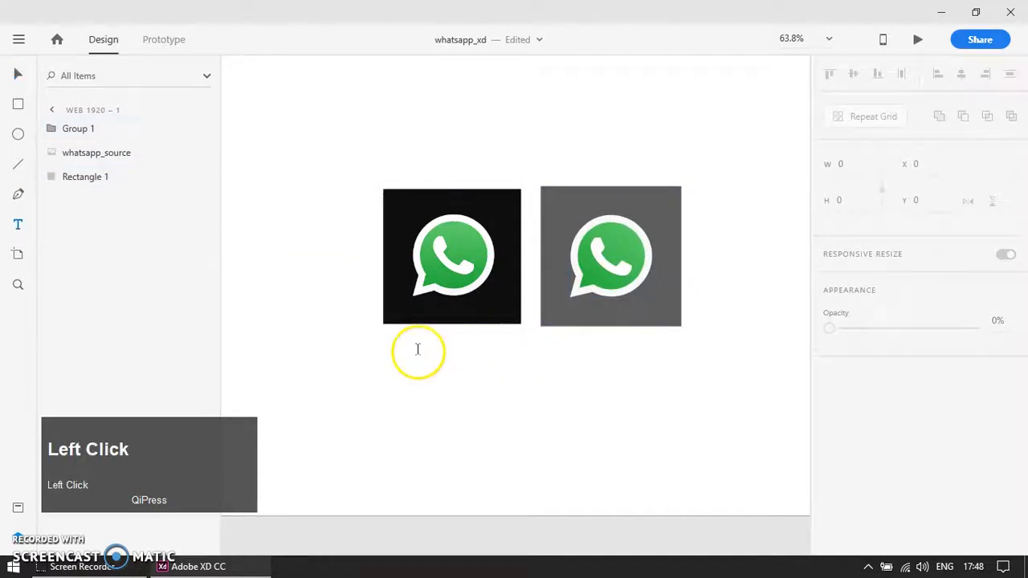
left_click(418, 352)
type("original")
key("ctrl+a")
left_click(833, 435)
left_click_drag(833, 436, 820, 438)
type("42")
key("Return")
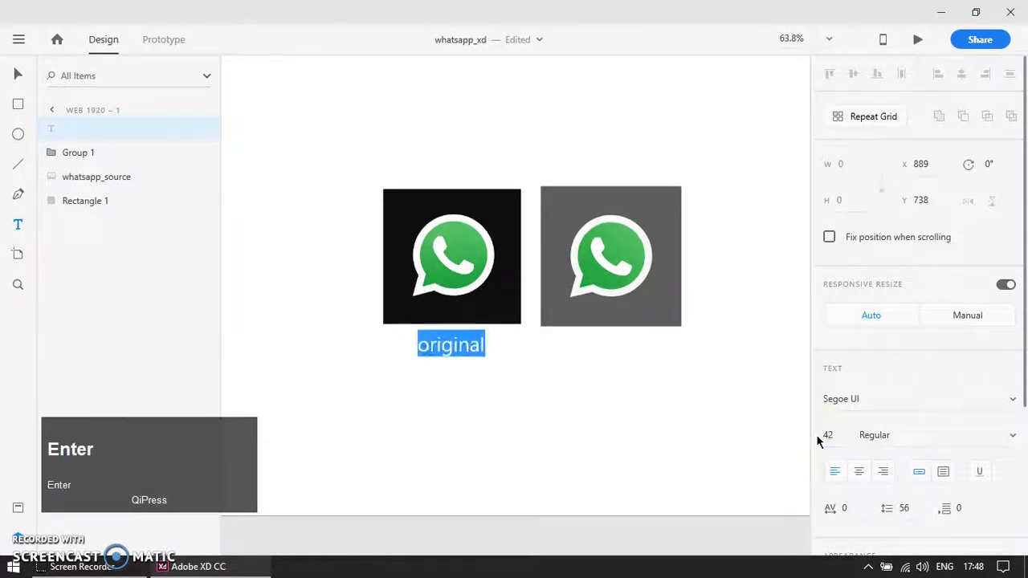
left_click(604, 462)
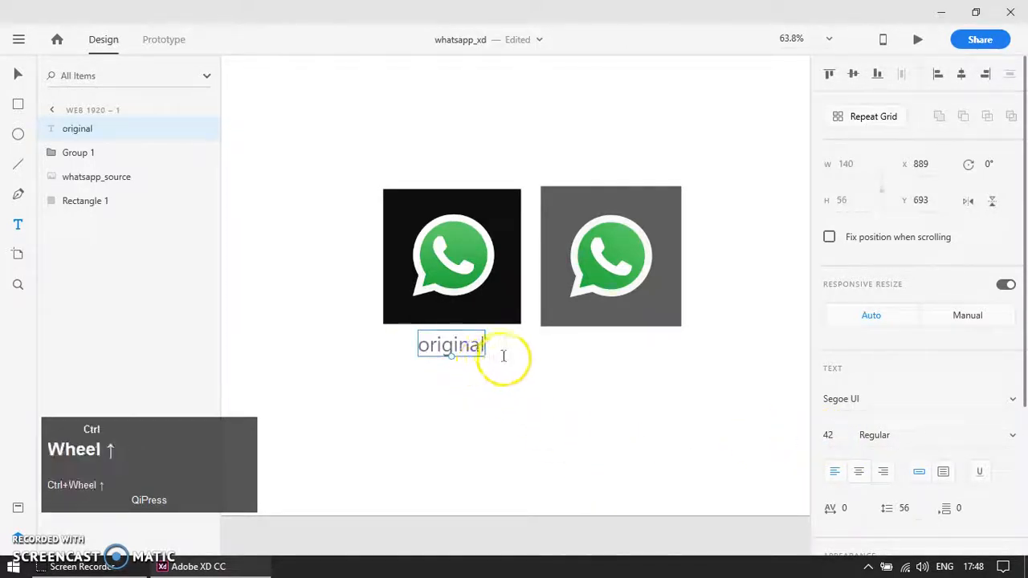
Duplicate the "original" label, place the copy beneath the gray rectangle and change its text to "result"
scroll(506, 366, "up", 3)
left_click(425, 429)
left_click(425, 338)
key("ctrl+d")
left_click_drag(435, 340, 705, 346)
double_click(705, 347)
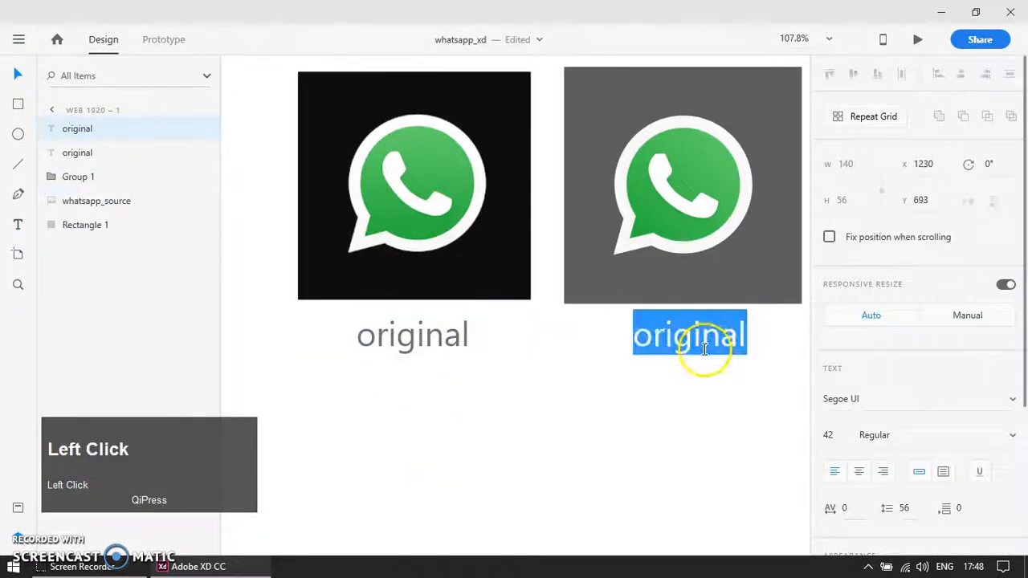
type("result")
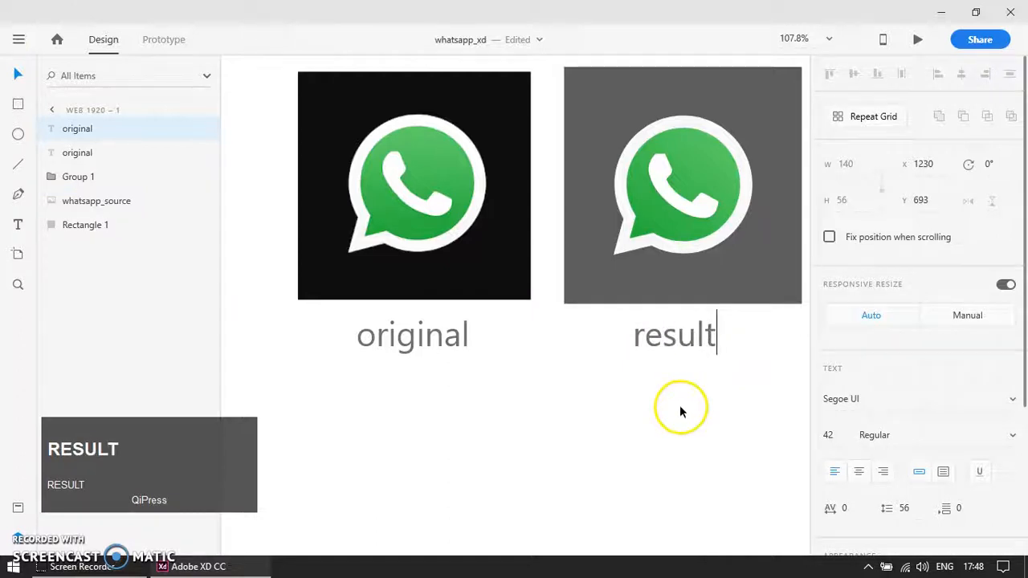
left_click(681, 411)
Frame both labelled logos together in the view for a side-by-side comparison
left_click(611, 413)
scroll(517, 368, "down", 2)
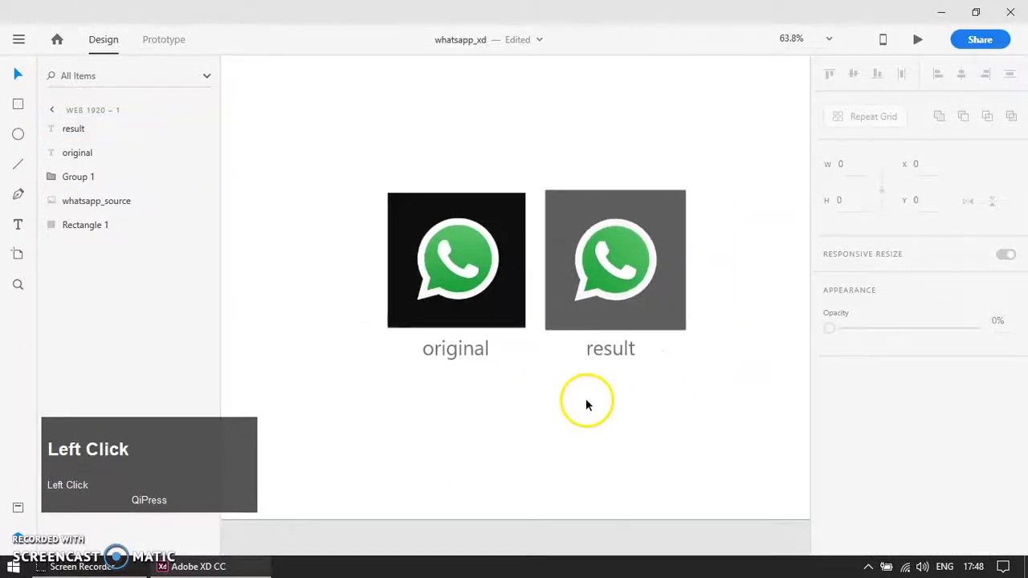
key("z")
left_click_drag(372, 172, 716, 374)
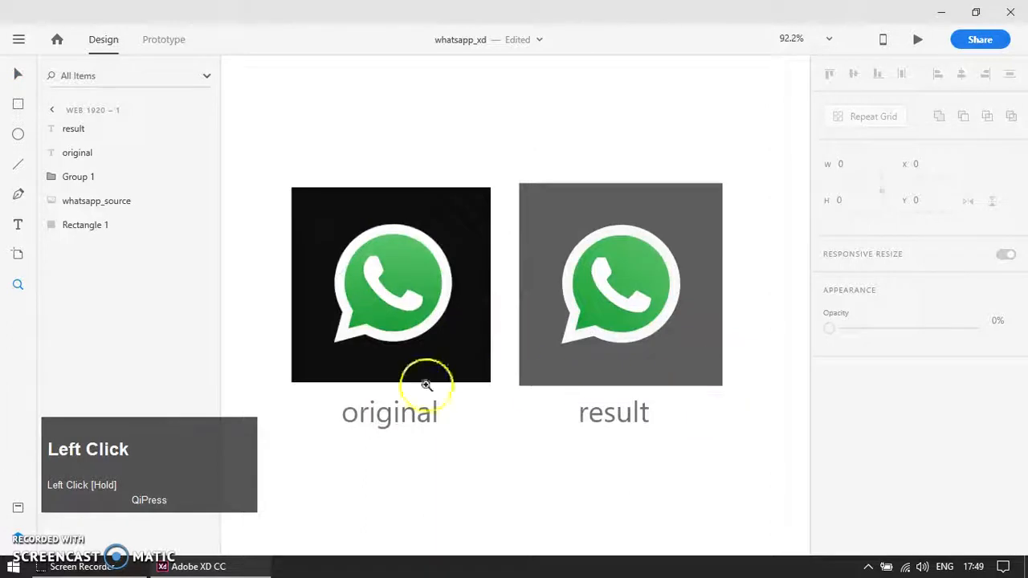